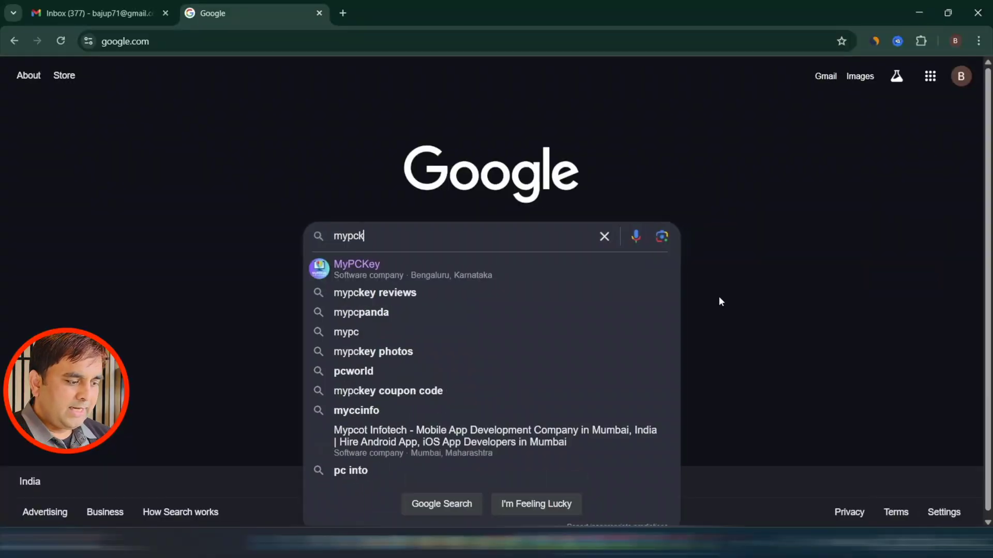
- Search Google for mypckey by picking the MyPCKey suggestion
click(427, 281)
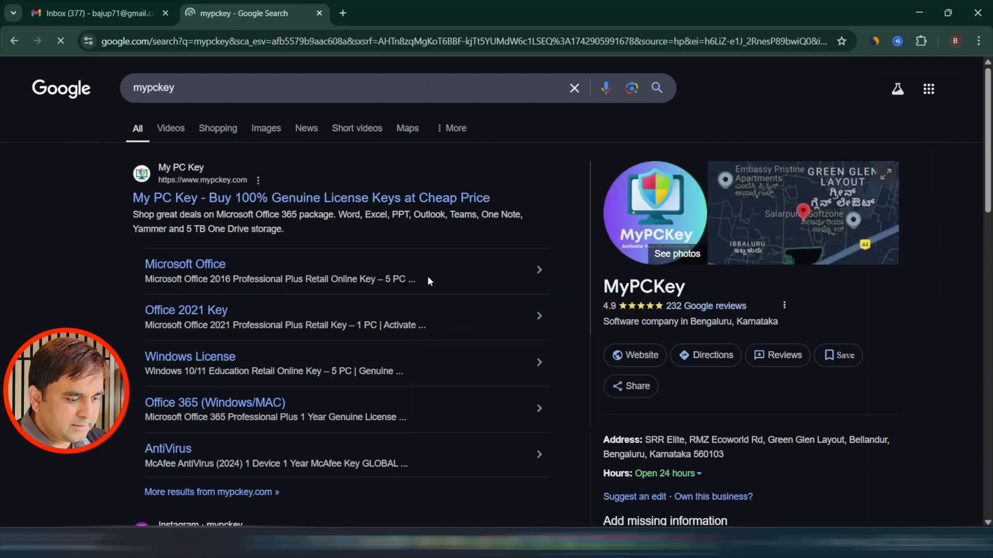
- Read through MyPCKey's 232 Google reviews, then close the reviews panel
click(704, 306)
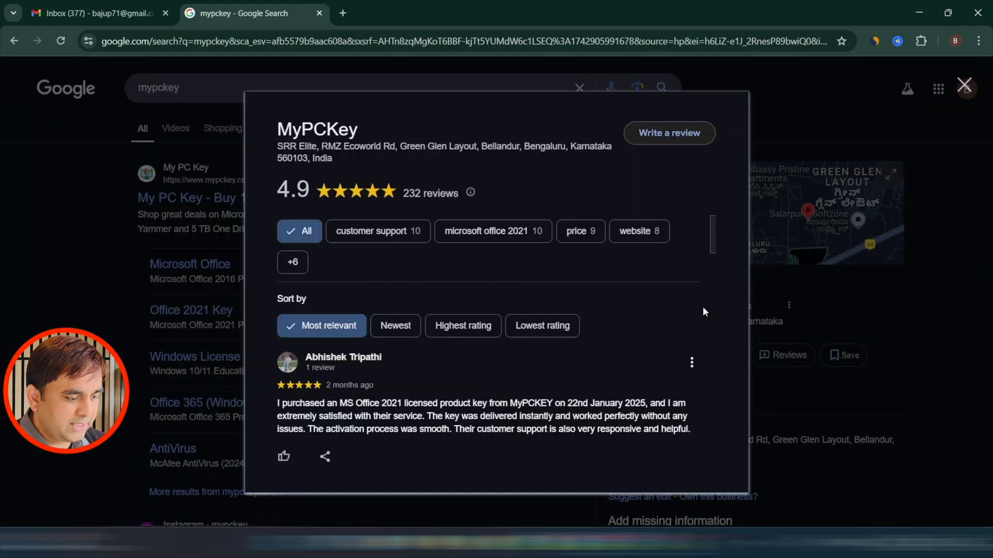
scroll(702, 306, down, 1)
scroll(661, 345, down, 2)
scroll(662, 345, down, 1)
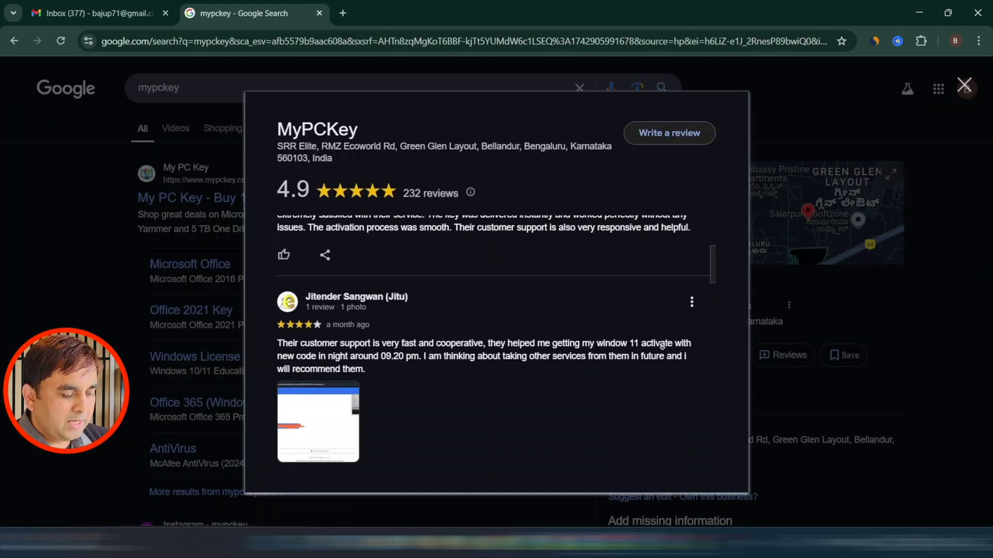
scroll(661, 347, down, 2)
scroll(661, 352, down, 1)
scroll(661, 361, down, 2)
scroll(660, 360, down, 2)
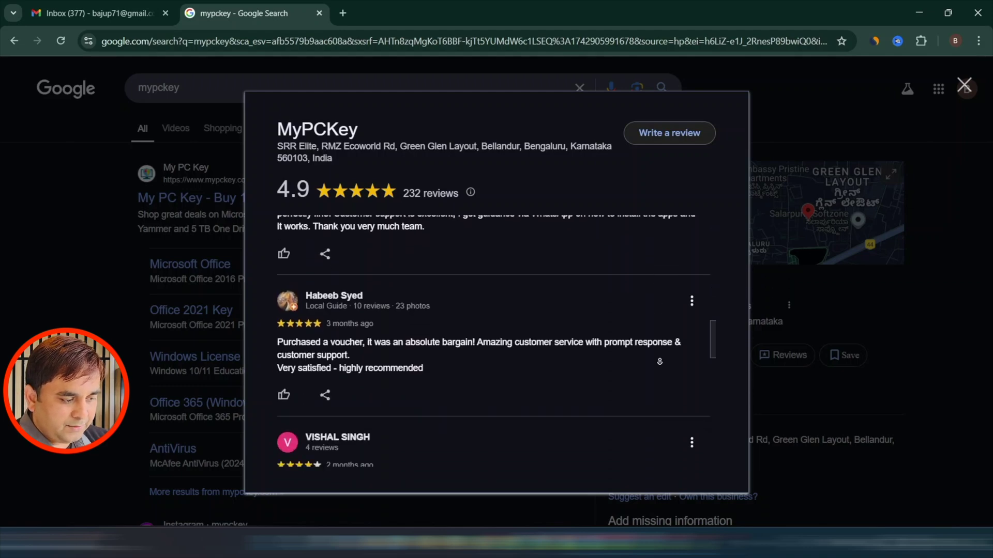
scroll(661, 361, down, 2)
scroll(660, 361, down, 2)
scroll(660, 362, down, 2)
scroll(660, 362, down, 1)
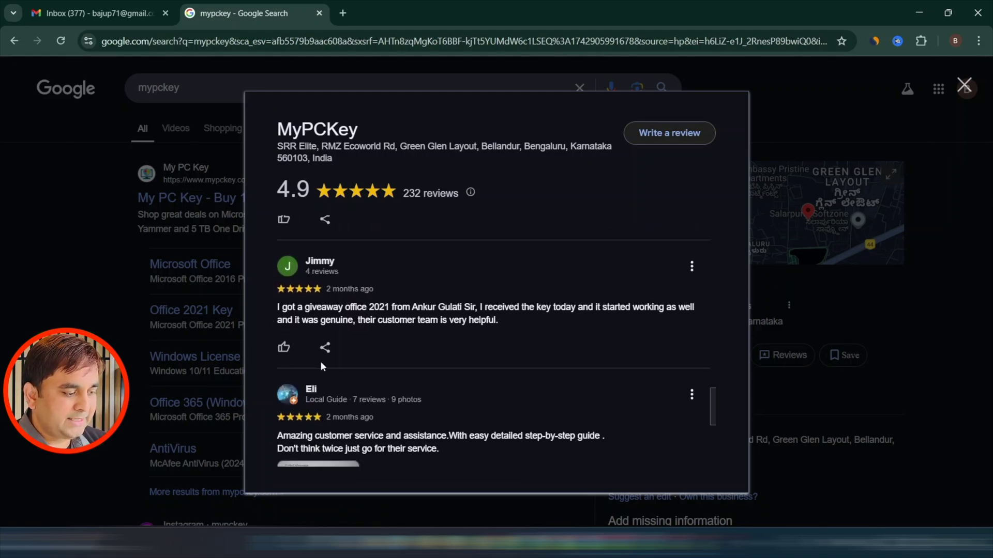
click(239, 440)
scroll(239, 440, down, 1)
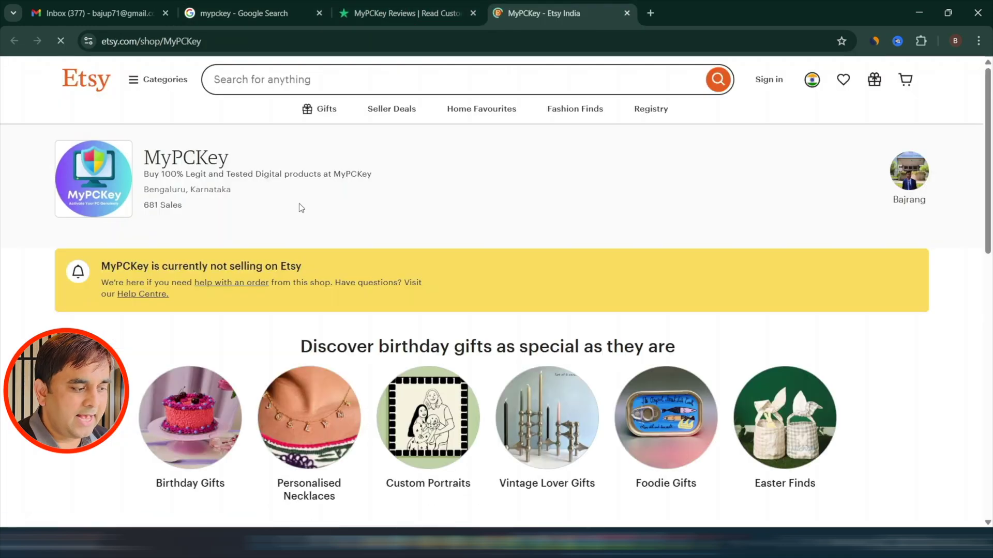
- Scroll the mypckey.com homepage and open the Microsoft Office category under Popular Categories
scroll(977, 198, down, 3)
scroll(977, 198, down, 3)
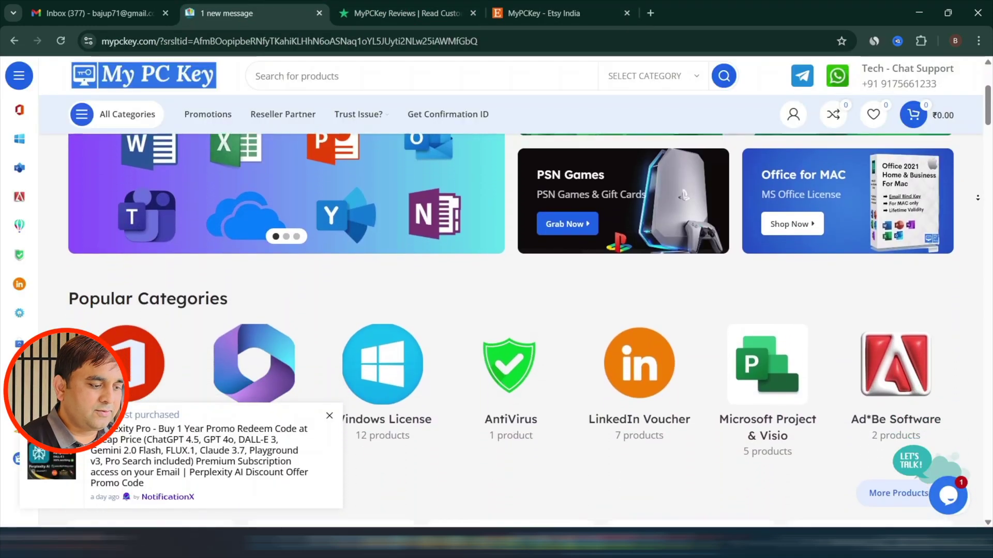
scroll(977, 198, down, 2)
scroll(977, 202, down, 3)
scroll(979, 207, down, 3)
scroll(979, 213, down, 5)
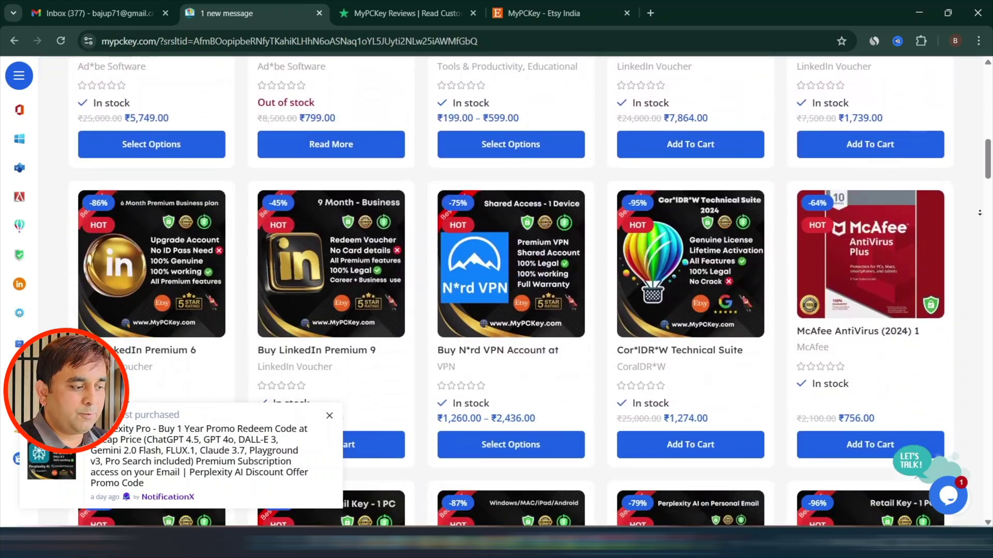
scroll(979, 213, down, 4)
scroll(979, 217, down, 5)
scroll(980, 222, down, 5)
scroll(980, 231, down, 5)
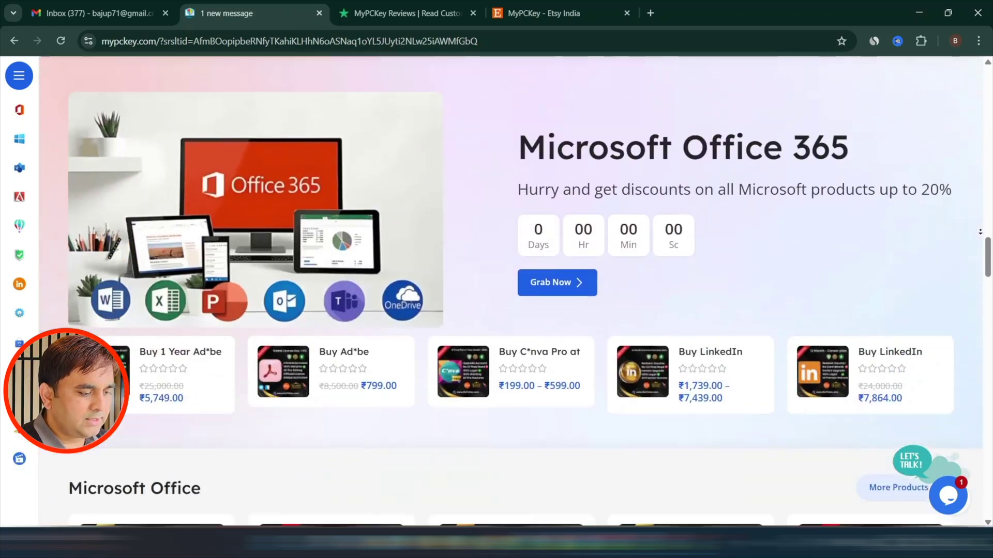
scroll(980, 232, down, 5)
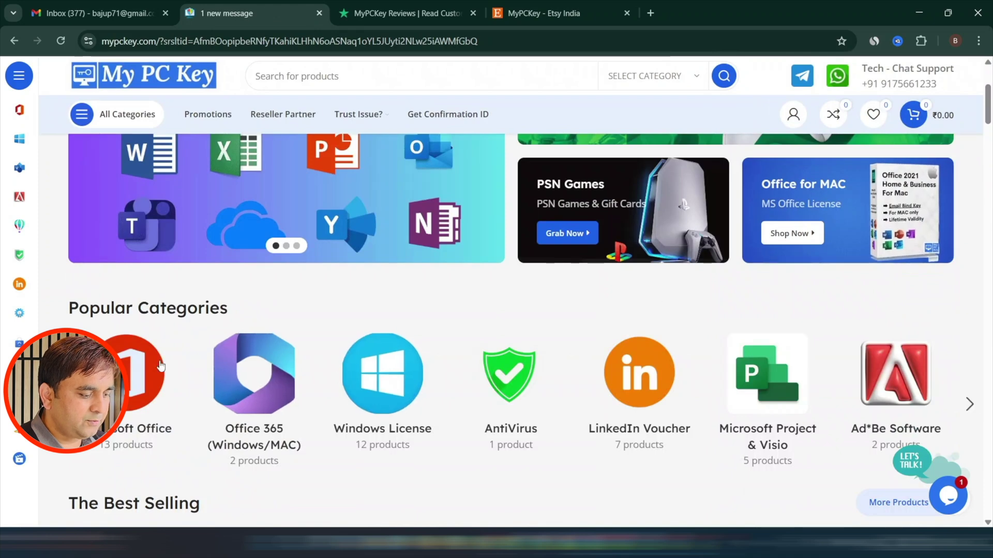
click(156, 364)
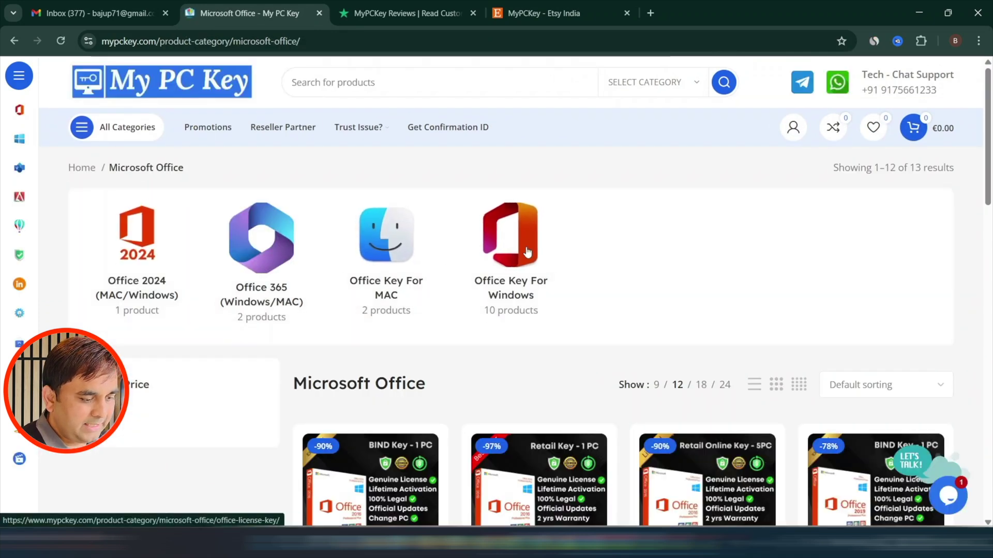
- Go to Office Key for Windows > Office 2021 Key and open the Retail and BIND Key products in tabs
click(528, 252)
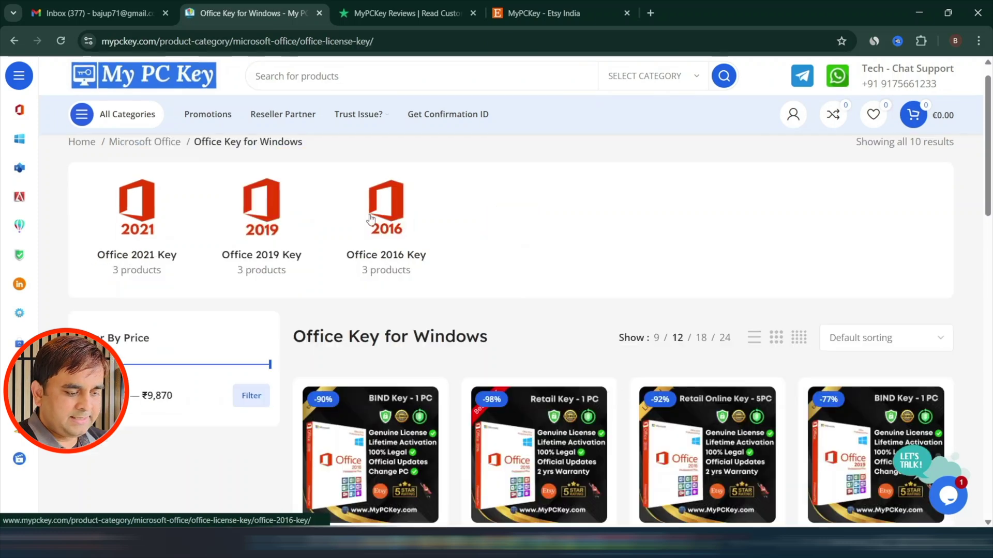
click(137, 207)
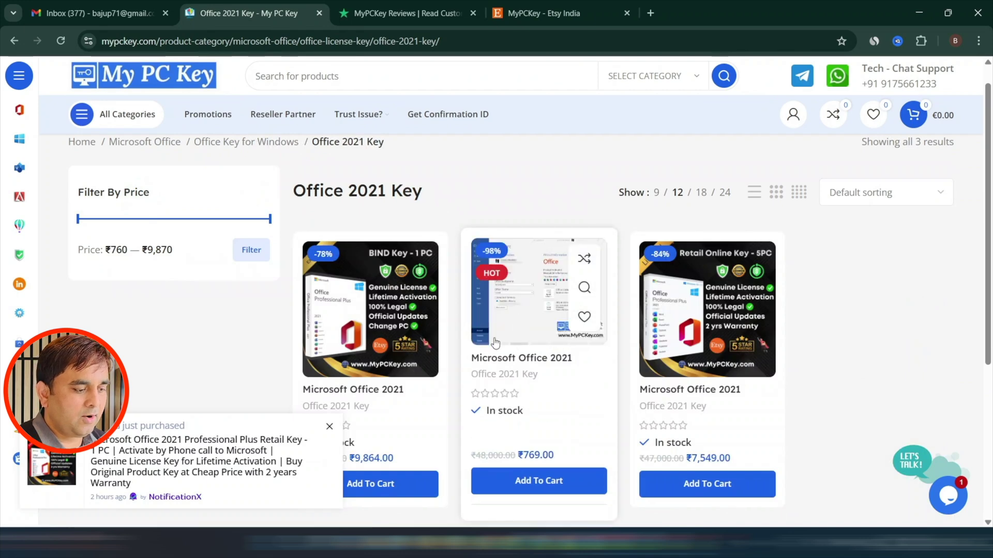
scroll(522, 361, down, 1)
middle_click(519, 325)
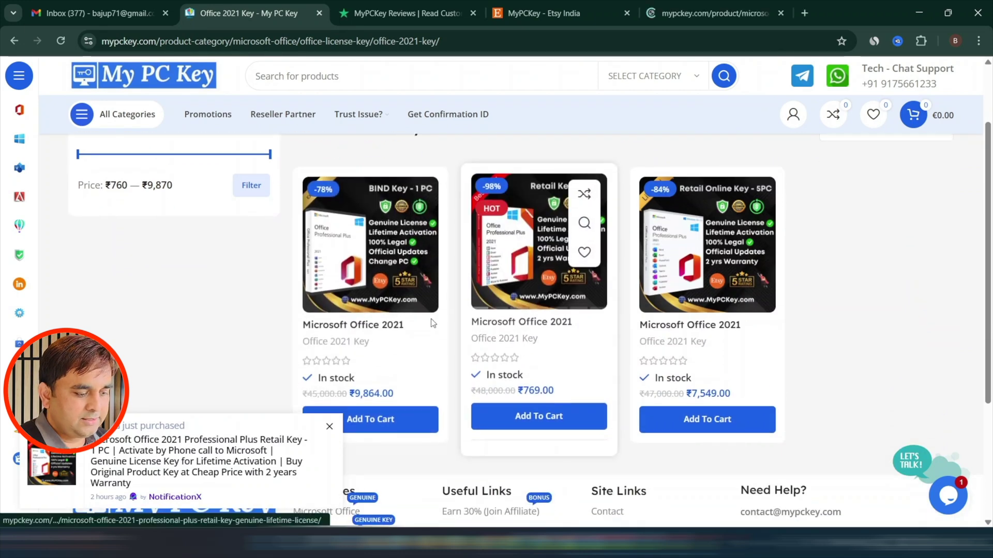
middle_click(379, 324)
click(641, 13)
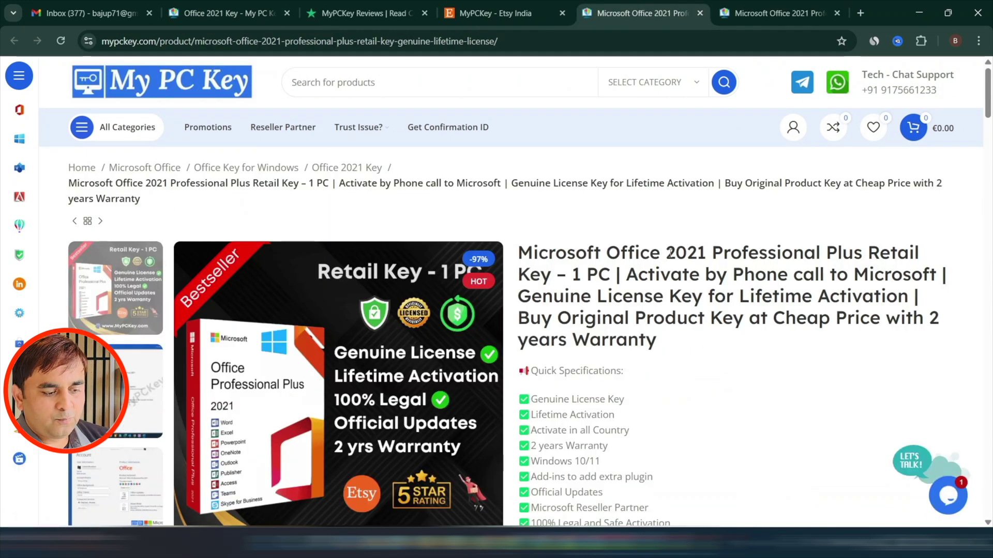
- Highlight the Retail Key product title, 2 years Warranty phrase and feature list
drag(666, 253, 920, 255)
click(840, 253)
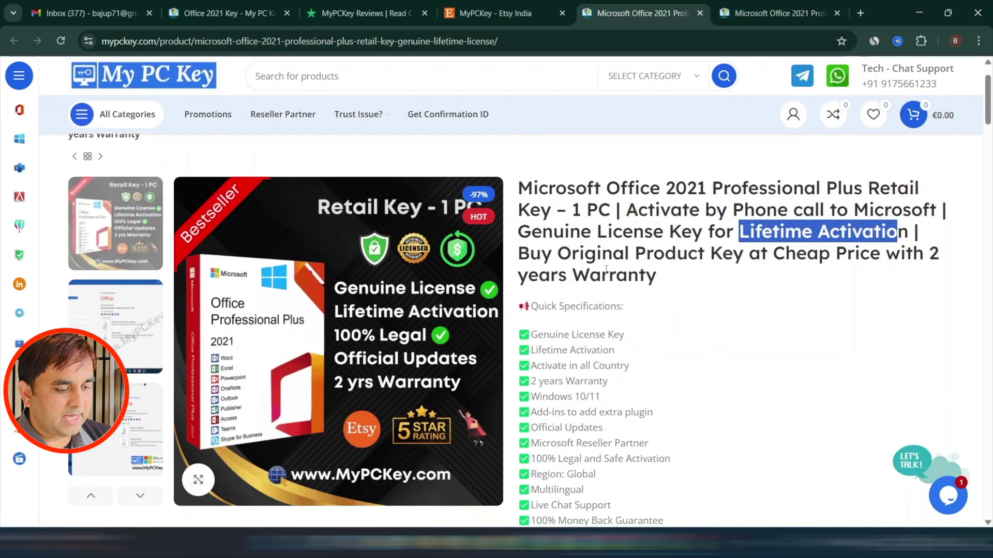
scroll(661, 240, down, 2)
drag(601, 210, 651, 210)
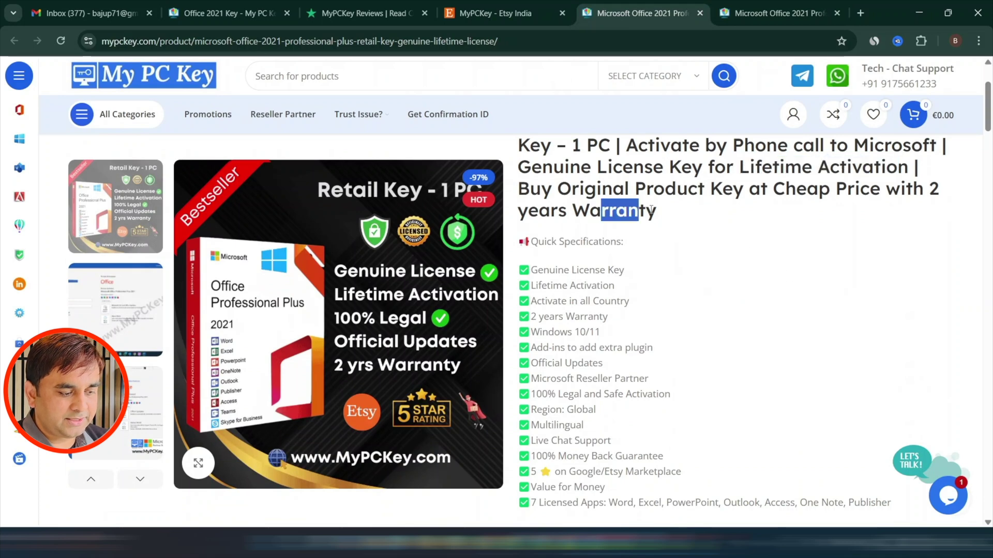
drag(856, 212, 946, 213)
scroll(615, 387, down, 1)
drag(532, 378, 639, 376)
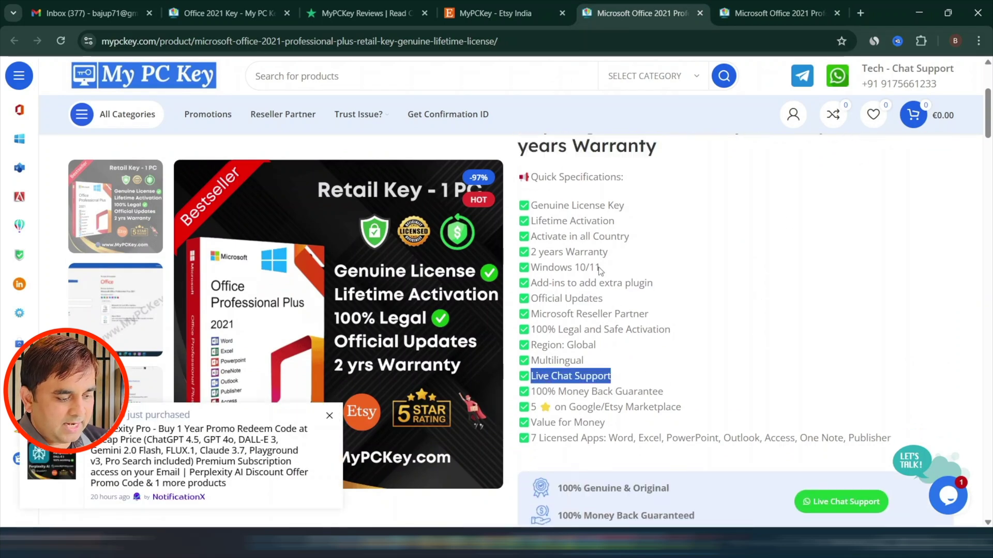
drag(589, 235, 629, 364)
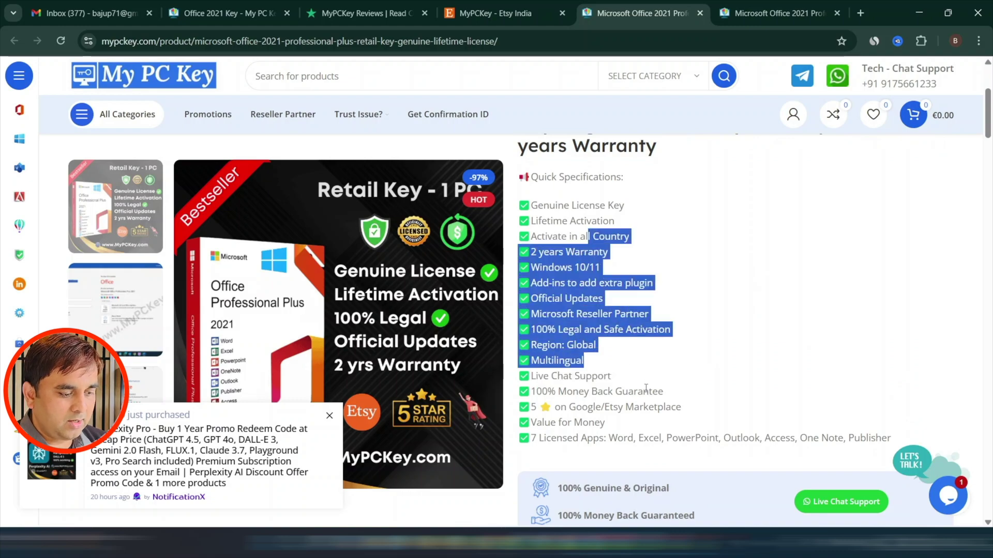
- Add the Office 2021 Professional Plus Retail Key to the cart at ₹769 and proceed to checkout
scroll(672, 336, down, 3)
scroll(711, 311, down, 4)
scroll(711, 310, down, 2)
scroll(708, 300, up, 2)
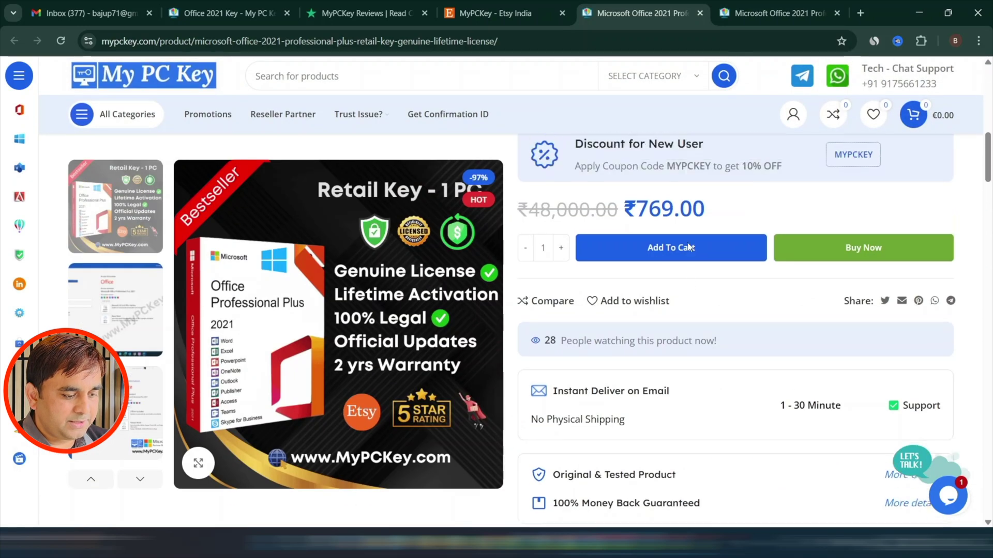
scroll(708, 295, up, 2)
scroll(705, 288, up, 2)
scroll(776, 352, down, 1)
click(873, 406)
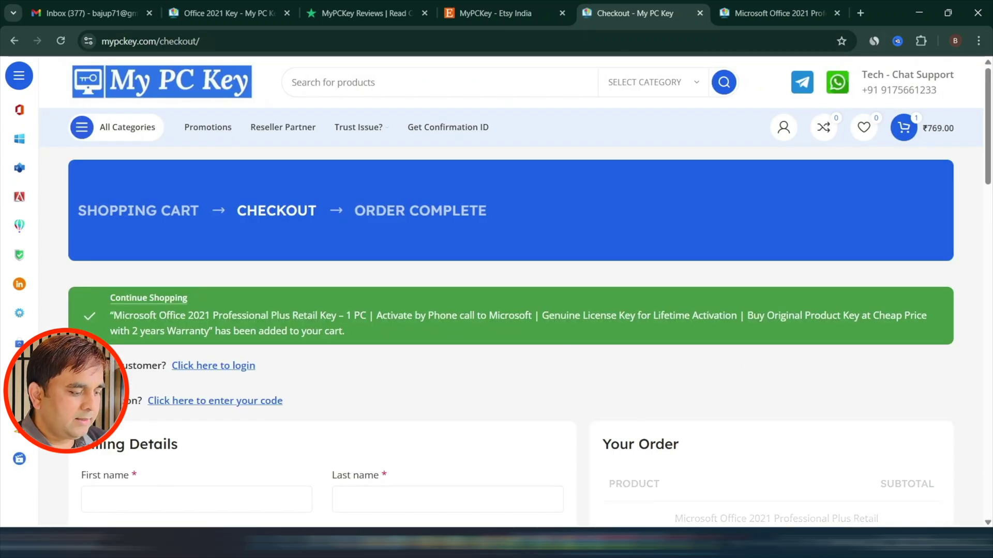
- Apply coupon code td15 to the order
click(184, 403)
scroll(325, 444, down, 1)
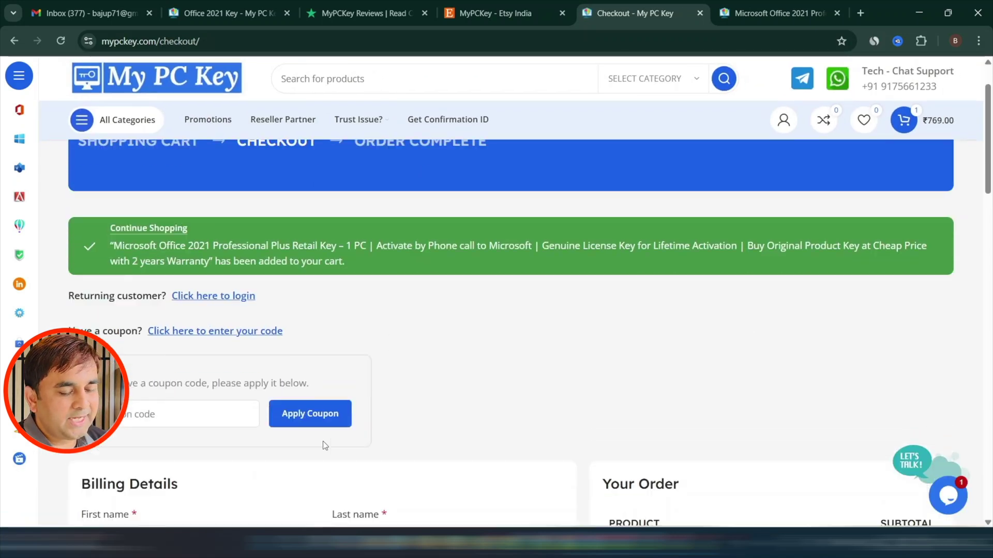
scroll(325, 446, down, 1)
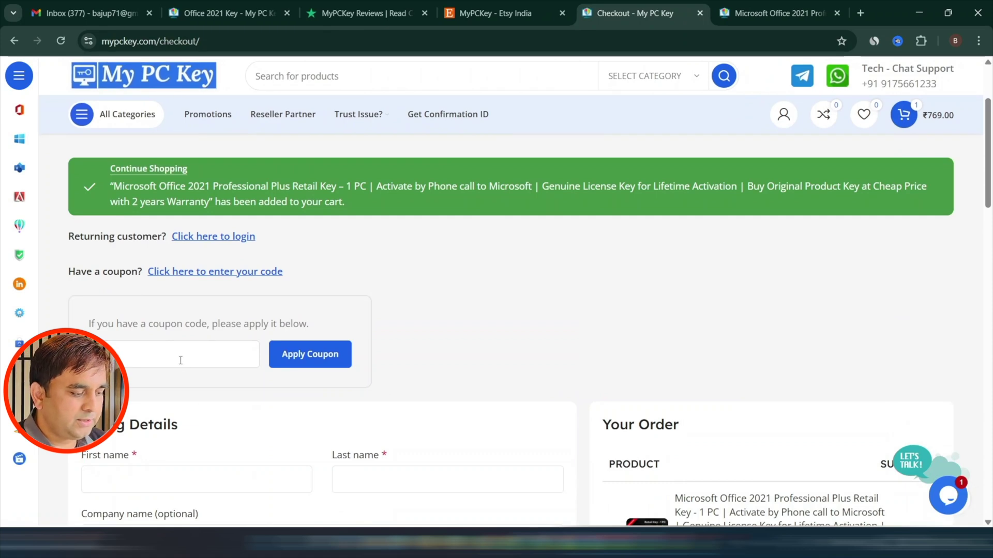
click(181, 361)
click(295, 365)
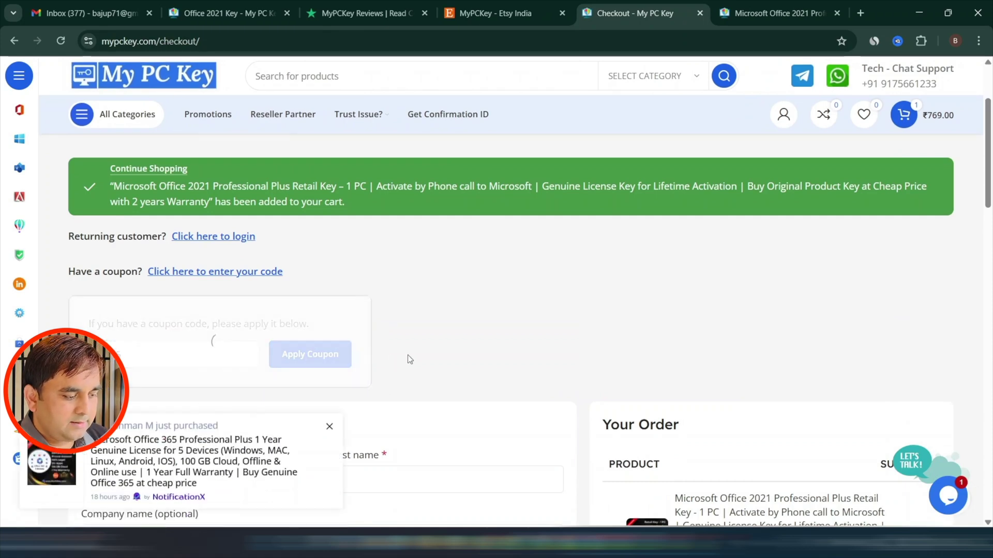
scroll(766, 394, down, 1)
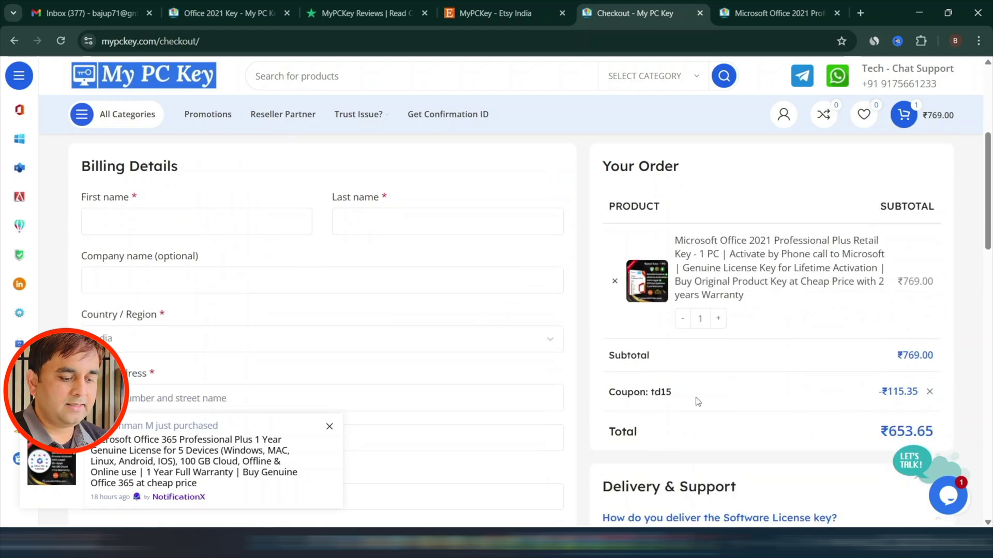
- Fill in billing details, choose Pay via UPI & Indian Cards, and place the ₹653.65 order
click(194, 223)
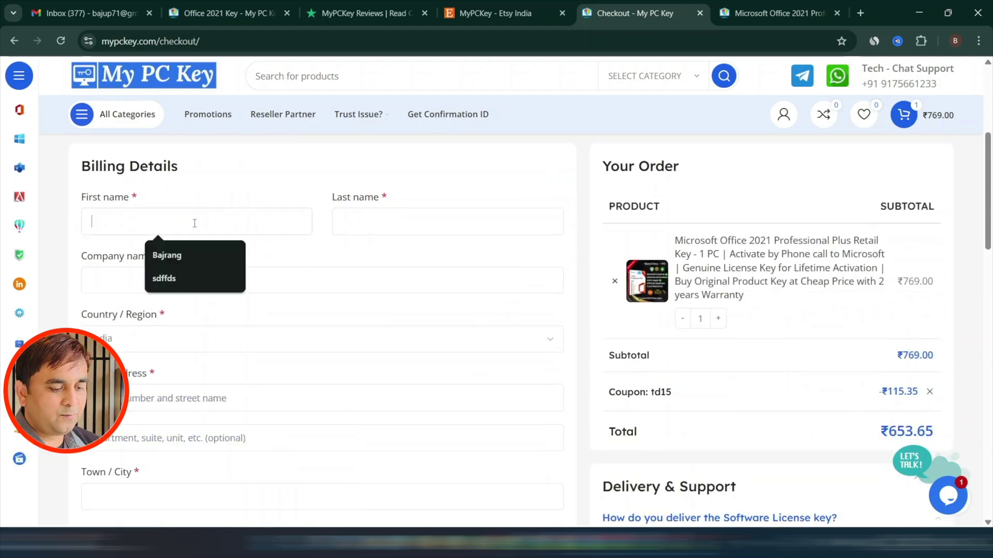
text(B)
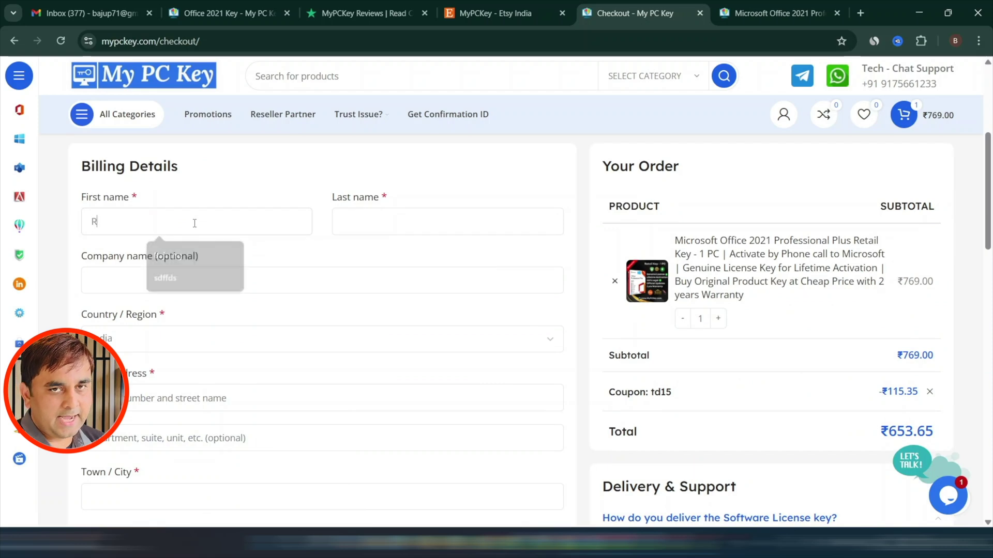
scroll(198, 200, down, 15)
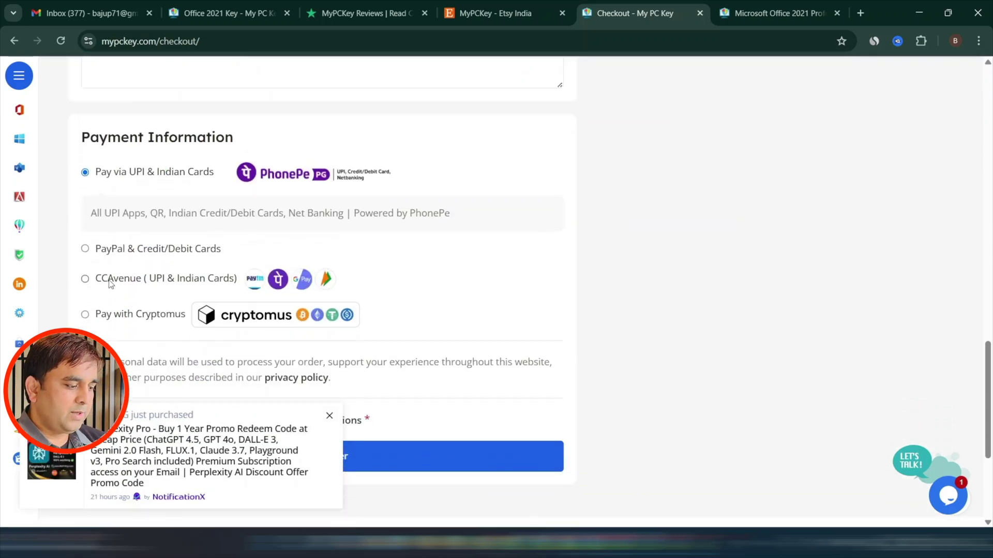
scroll(146, 188, down, 1)
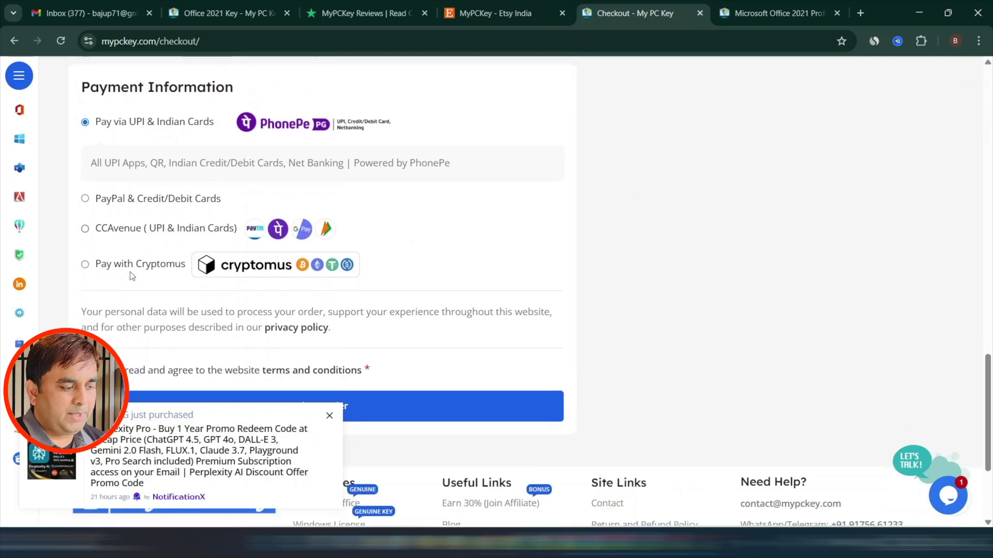
drag(117, 184, 190, 187)
click(111, 186)
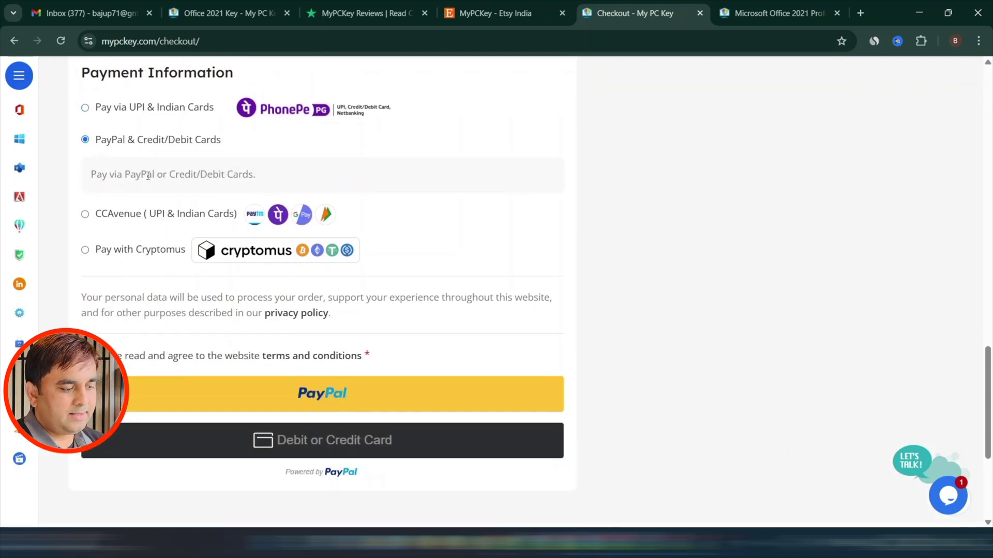
click(126, 107)
click(129, 392)
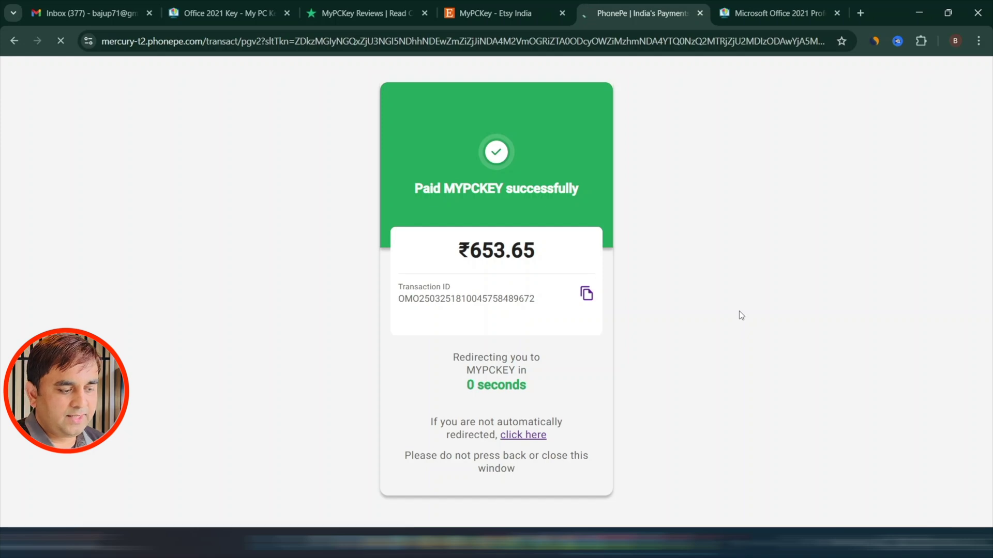
scroll(606, 323, down, 2)
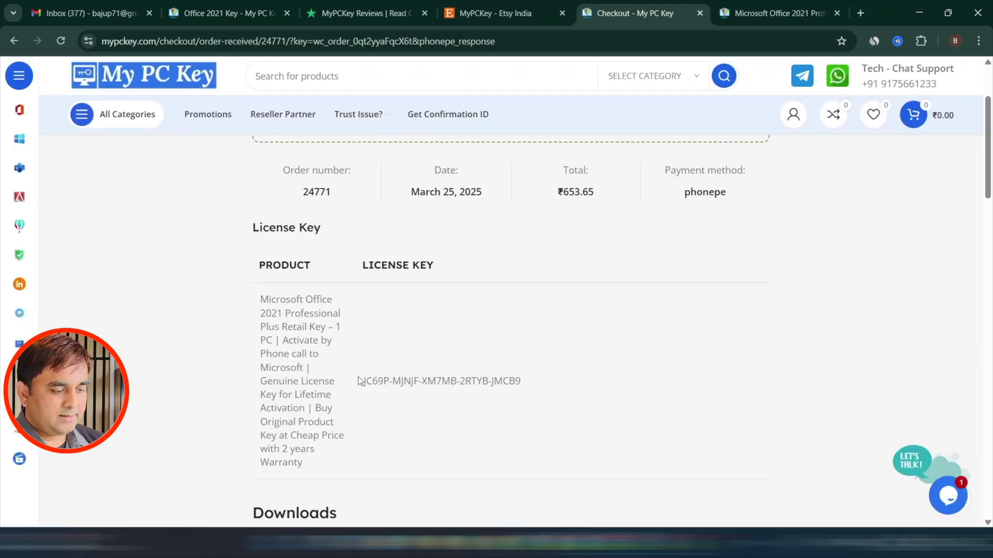
click(519, 387)
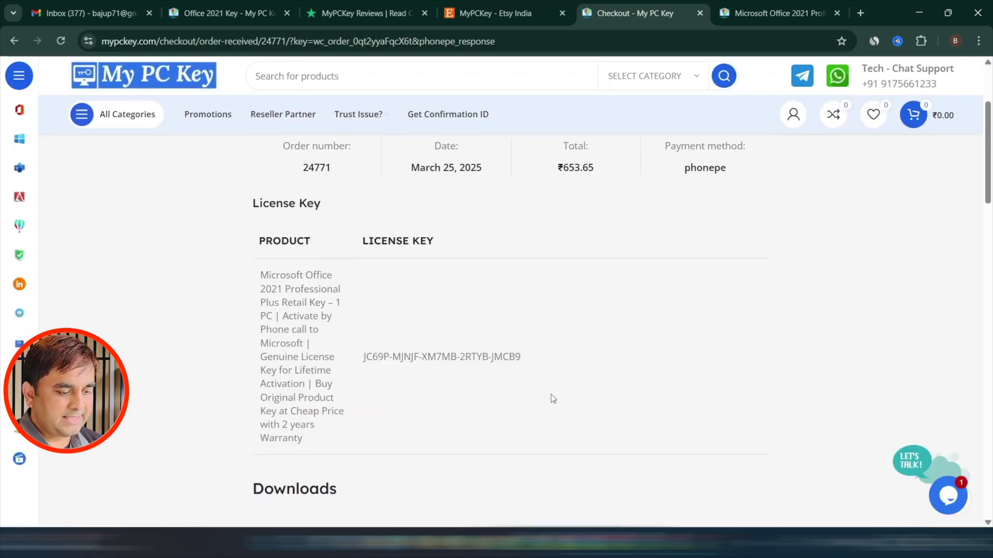
scroll(517, 366, down, 3)
scroll(699, 392, down, 1)
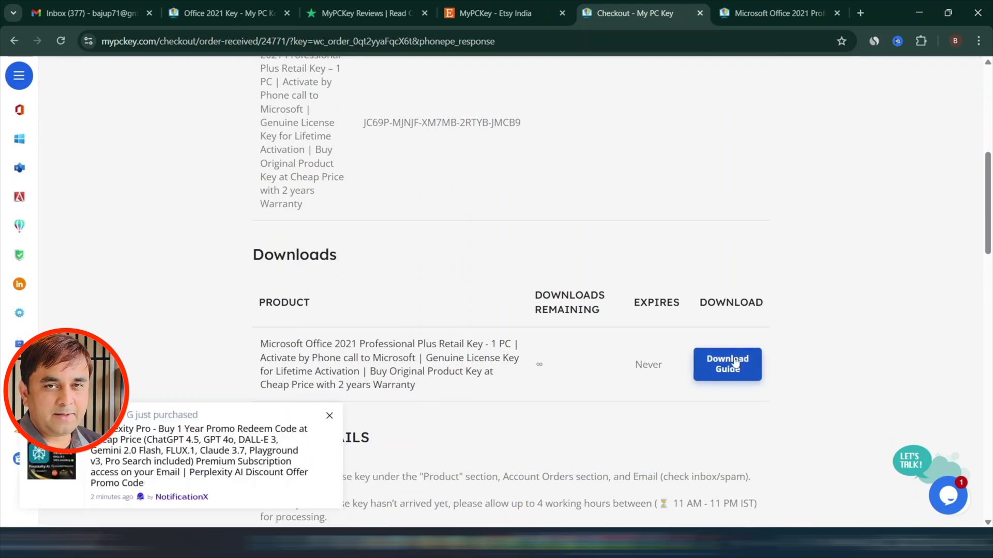
scroll(729, 362, down, 3)
scroll(388, 231, down, 3)
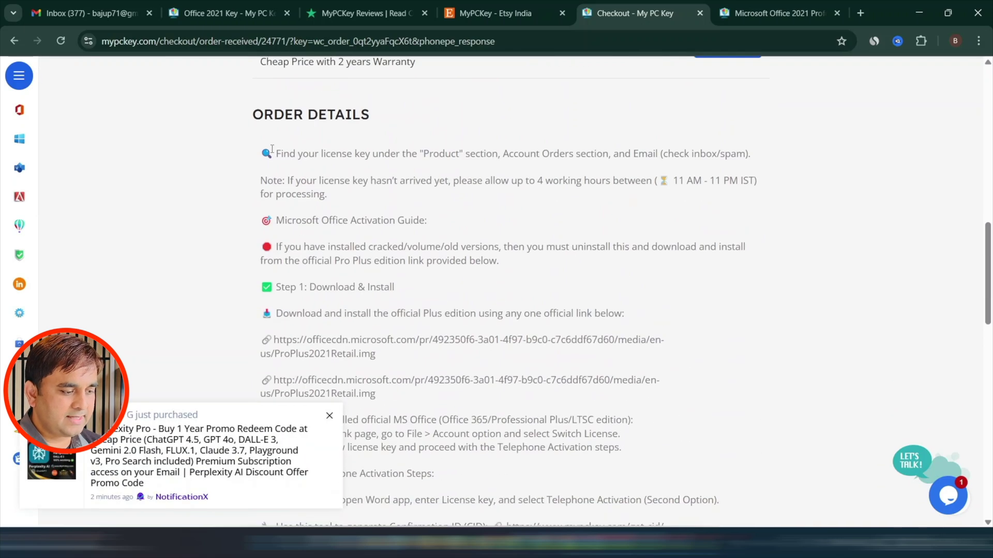
- Select the first official officecdn ProPlus2021Retail.img download link
drag(272, 149, 327, 194)
scroll(407, 341, down, 3)
click(417, 305)
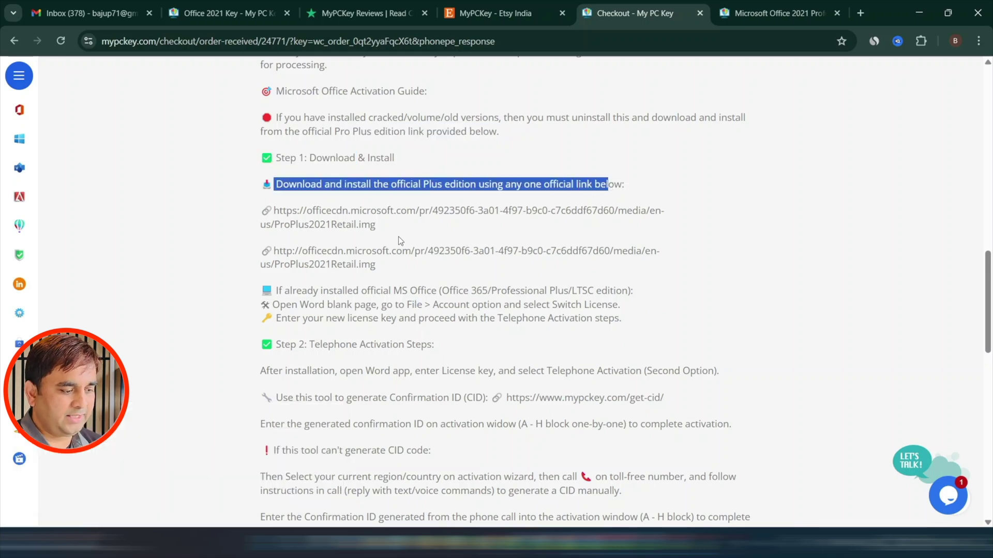
drag(377, 225, 271, 206)
key(ctrl+c)
click(321, 225)
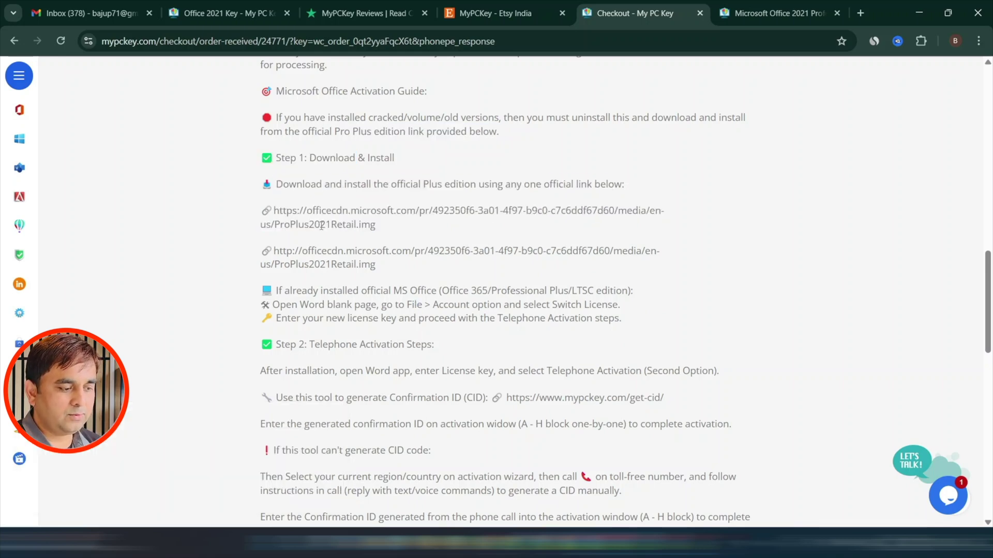
drag(347, 222, 282, 208)
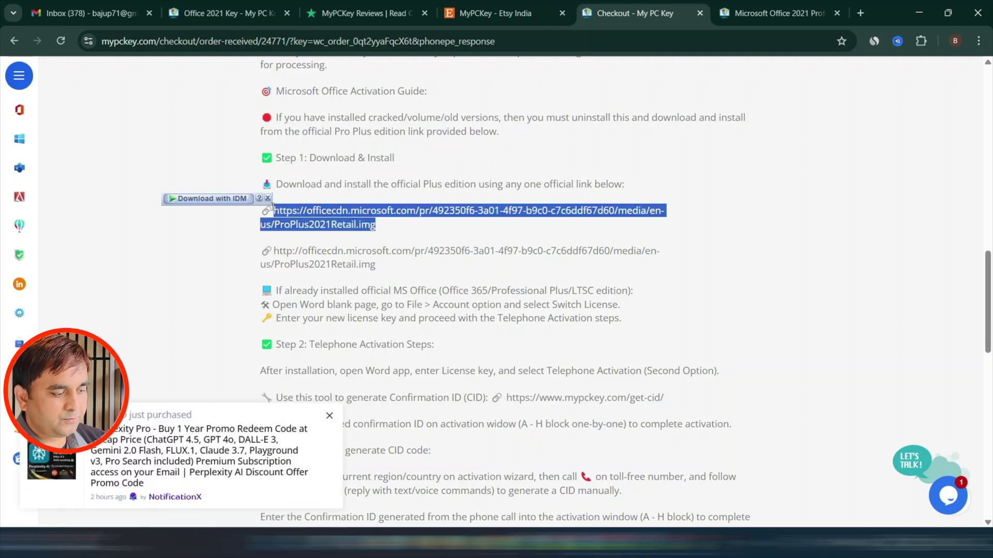
- Paste the ProPlus2021Retail.img link into a new tab to start the 4.7 GB download
right_click(650, 14)
click(660, 22)
key(ctrl+v)
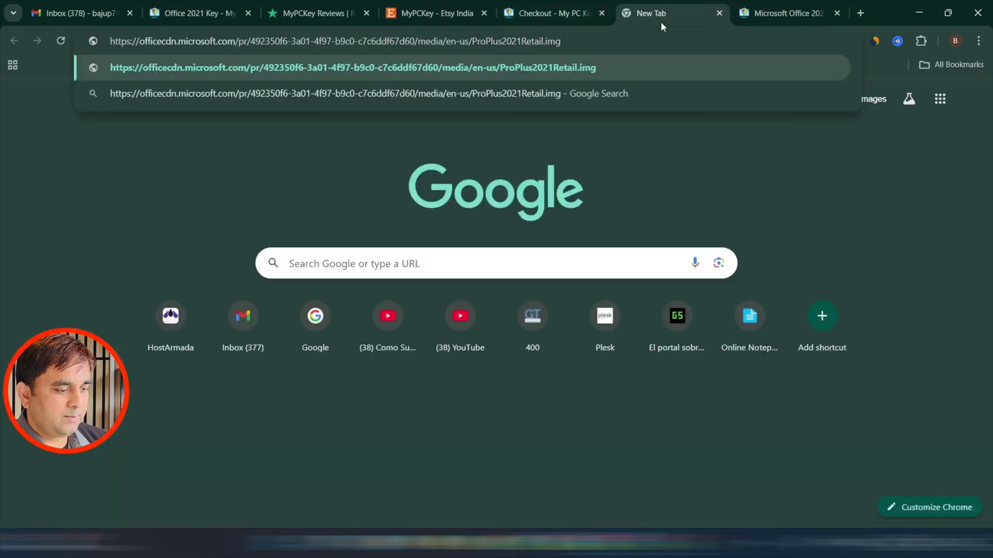
key(Return)
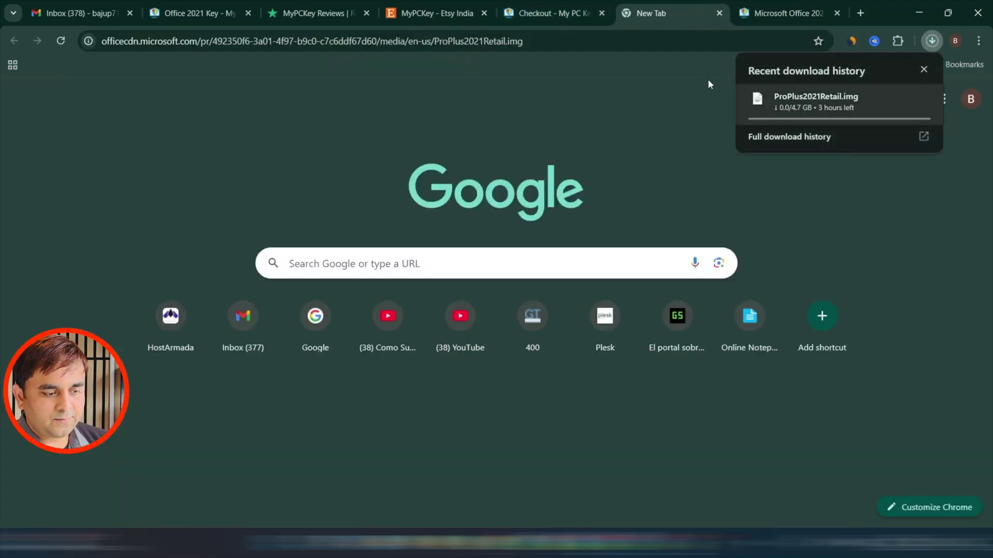
- Back on the order page, review the confirmation ID tool instruction
click(581, 6)
click(352, 257)
scroll(352, 257, down, 3)
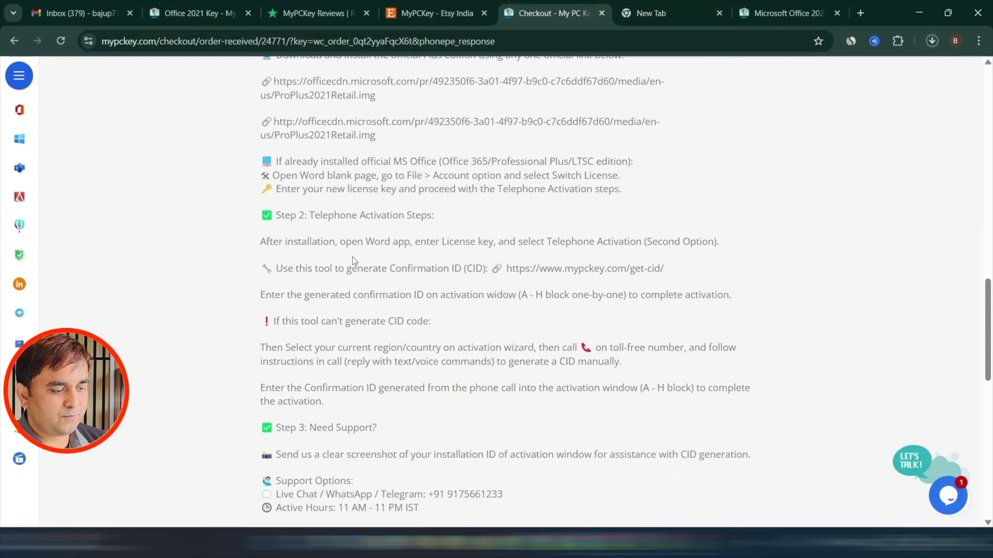
drag(295, 269, 338, 274)
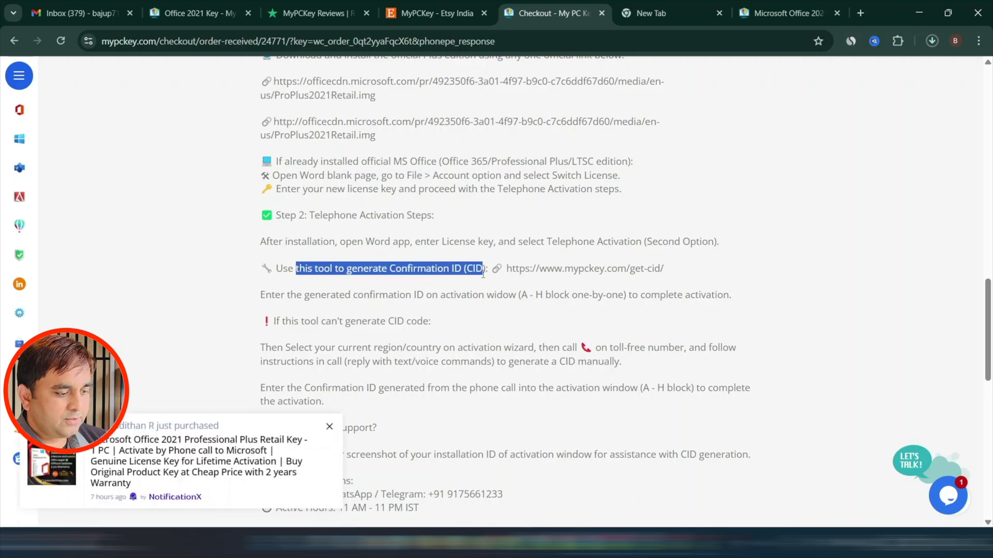
click(566, 281)
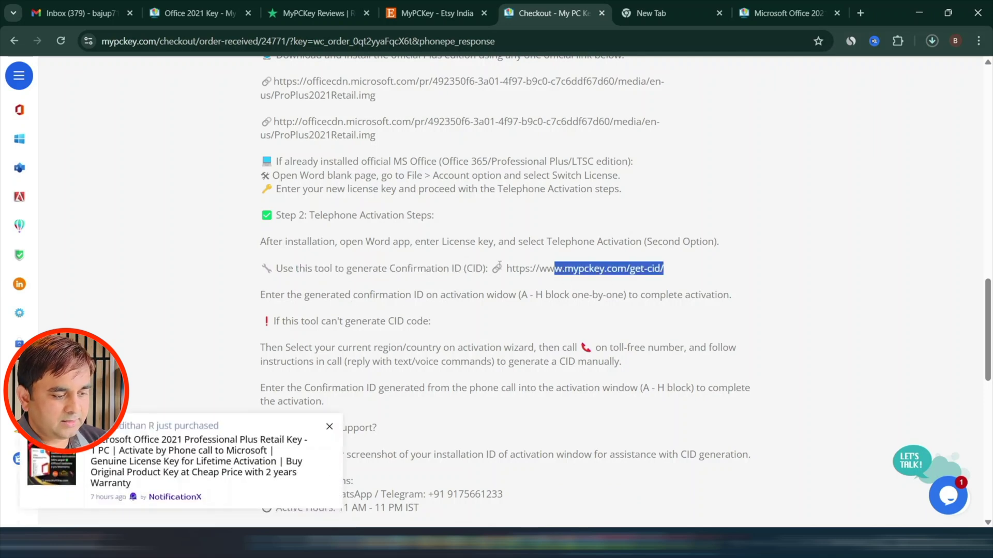
- Read MyPCKey's order-complete email in the Gmail inbox
key(ctrl+1)
click(402, 206)
scroll(553, 289, down, 3)
scroll(558, 320, down, 4)
scroll(560, 321, down, 2)
scroll(560, 322, down, 5)
scroll(560, 321, down, 4)
scroll(549, 336, down, 5)
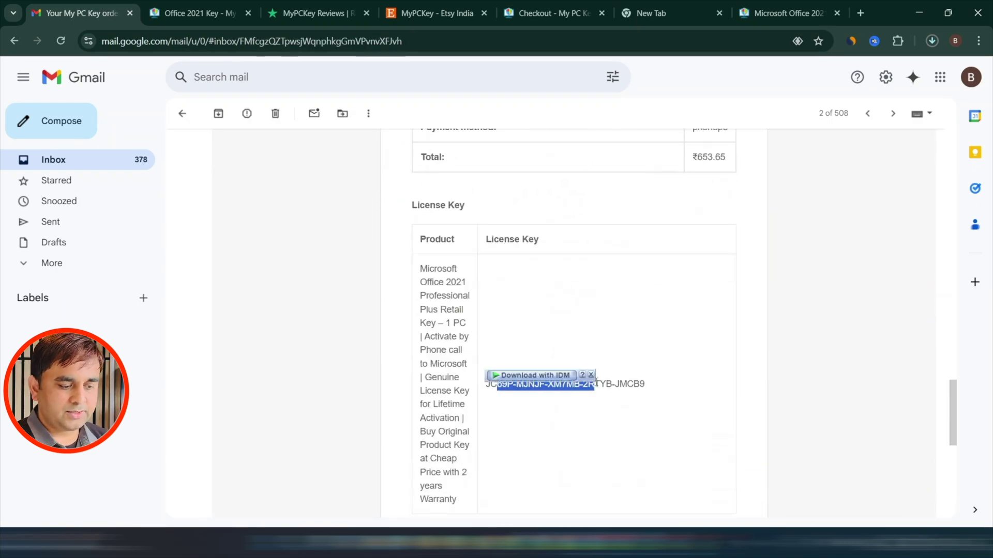
click(182, 113)
click(362, 177)
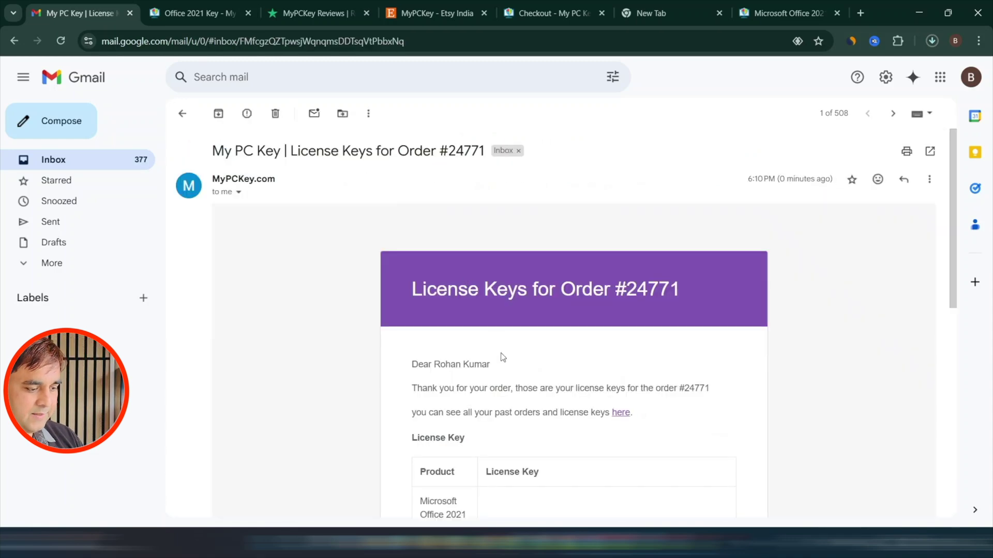
scroll(653, 425, down, 3)
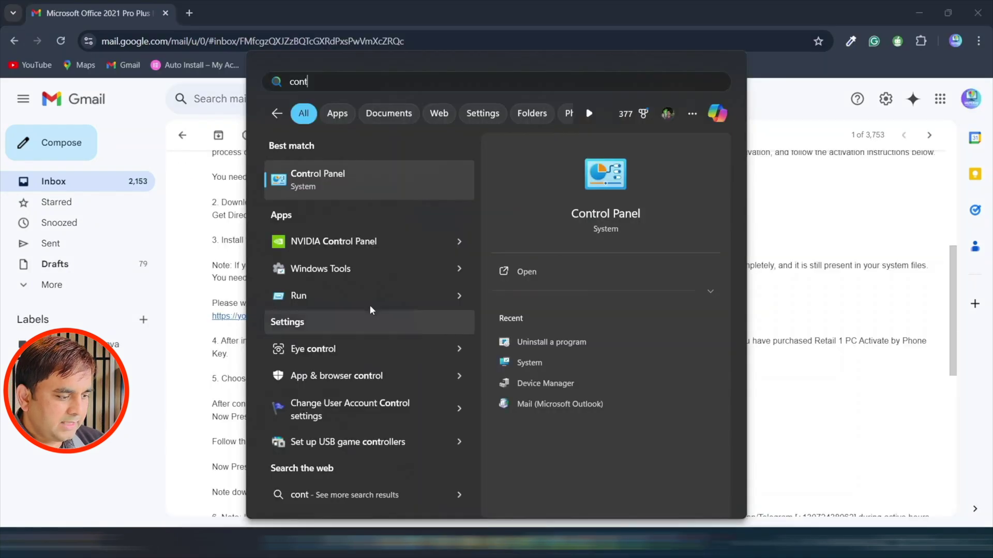
click(356, 168)
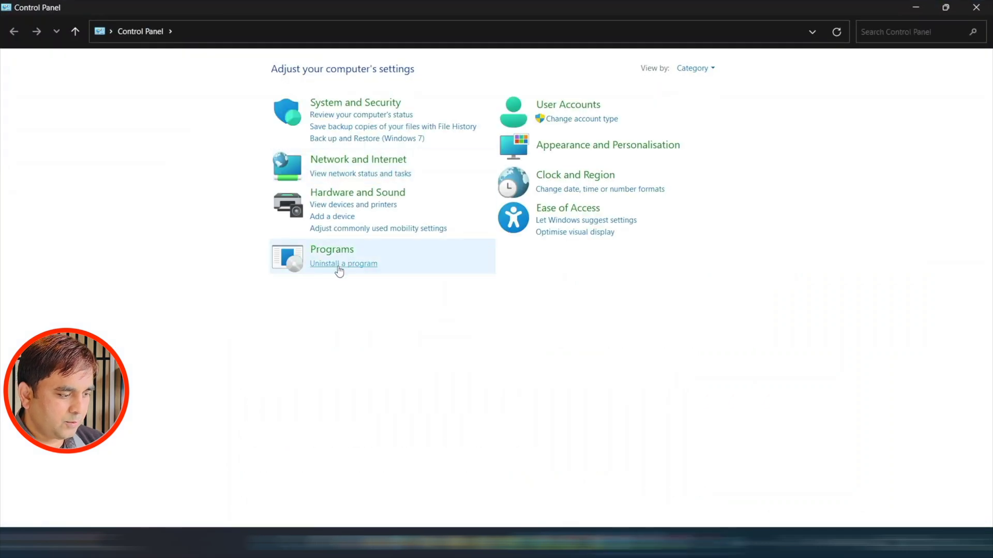
- Uninstall Microsoft Office Professional Plus 2021 - en-us from the installed programs list and confirm
click(338, 266)
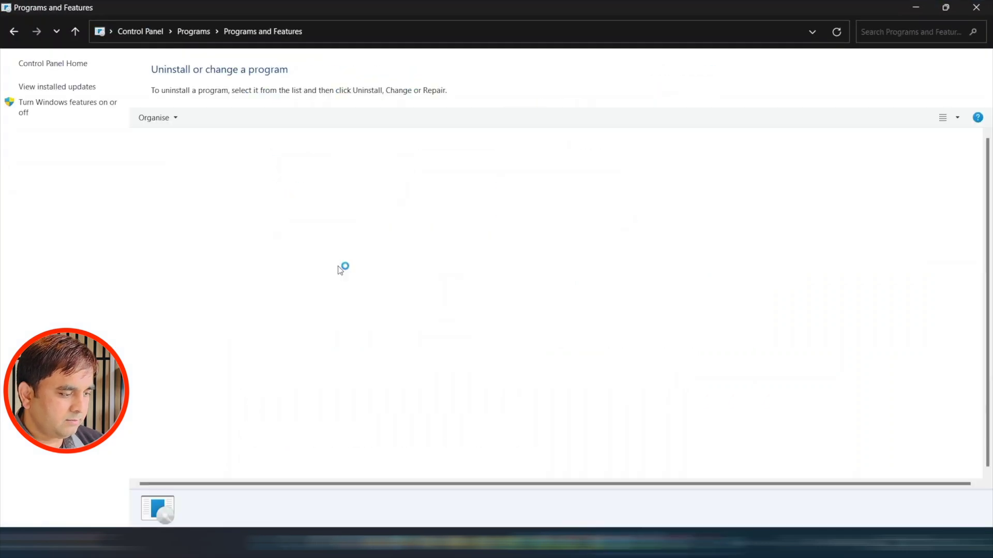
click(268, 362)
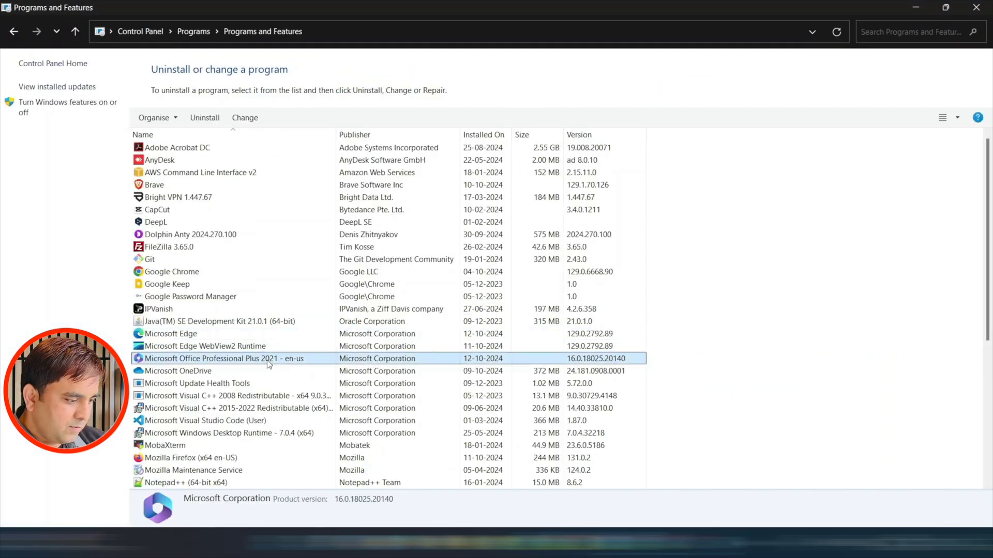
right_click(268, 361)
click(311, 370)
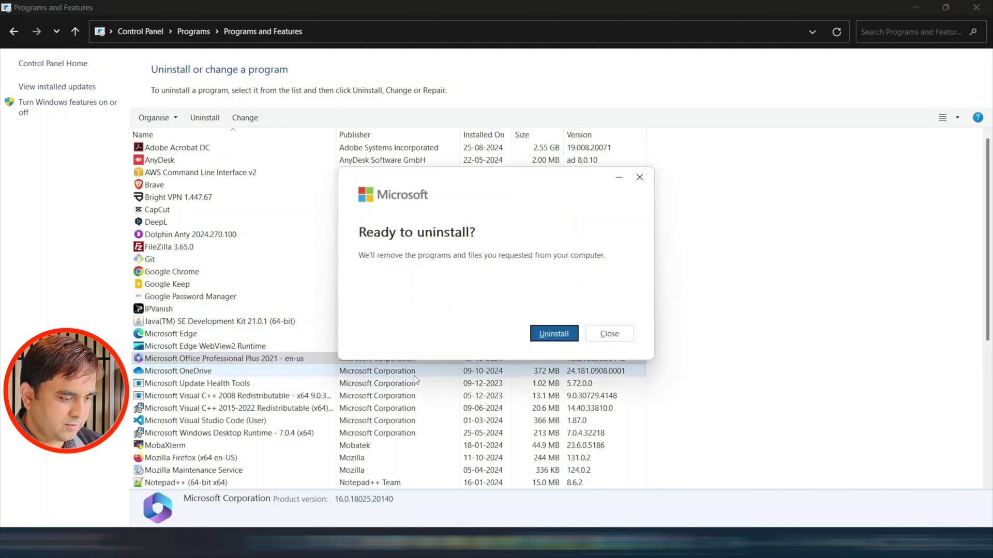
click(554, 334)
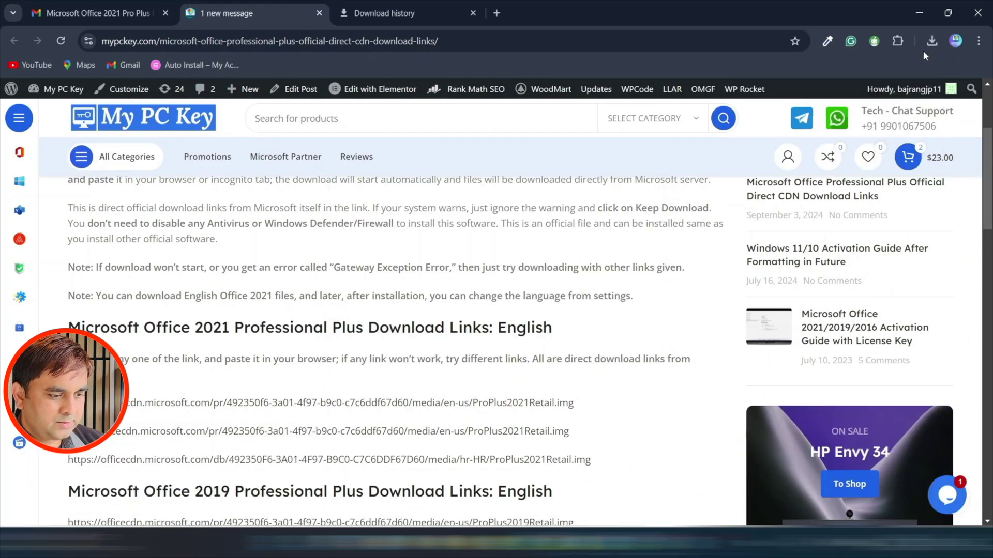
- Mount the downloaded ProPlus2021Retail.img as drive G: and run its Setup.exe
click(930, 41)
click(898, 99)
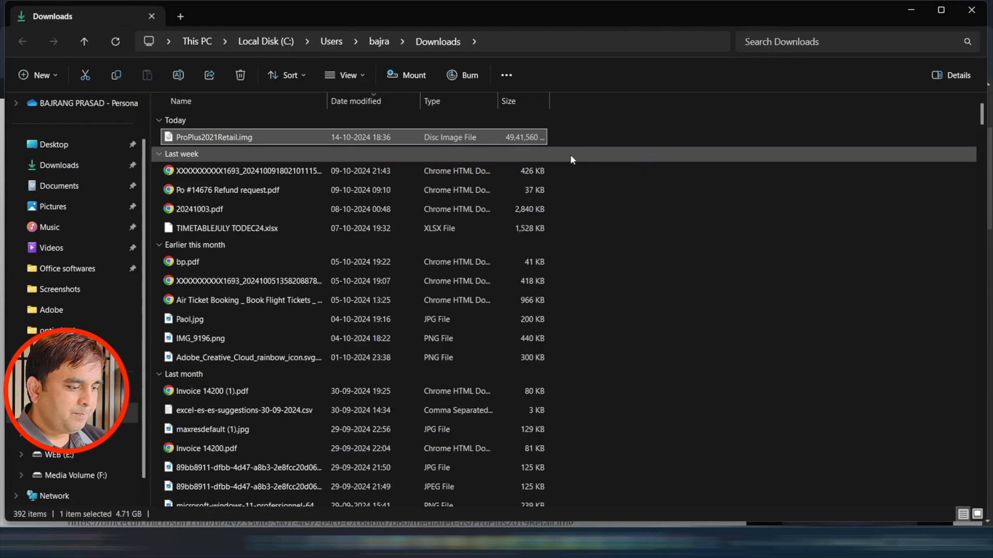
right_click(380, 139)
click(436, 179)
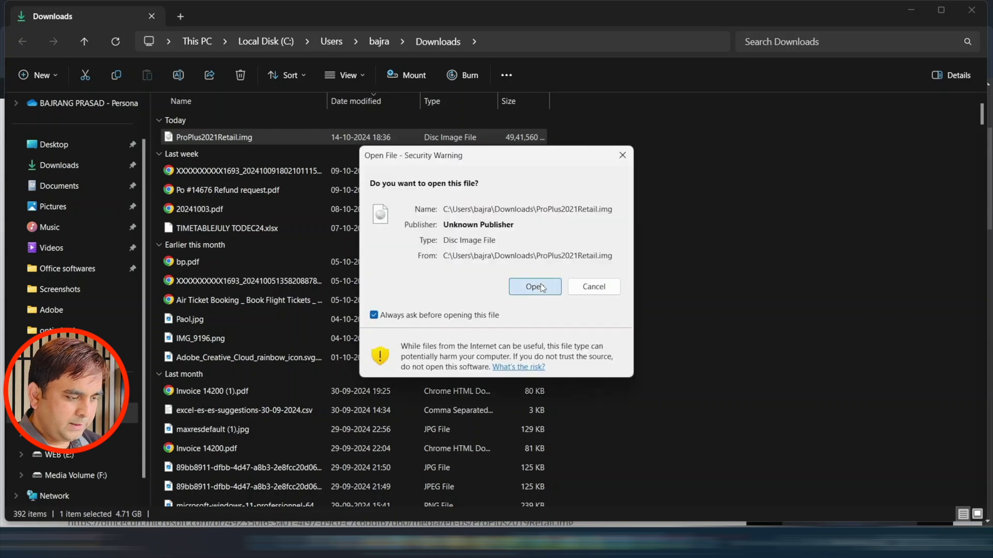
click(540, 284)
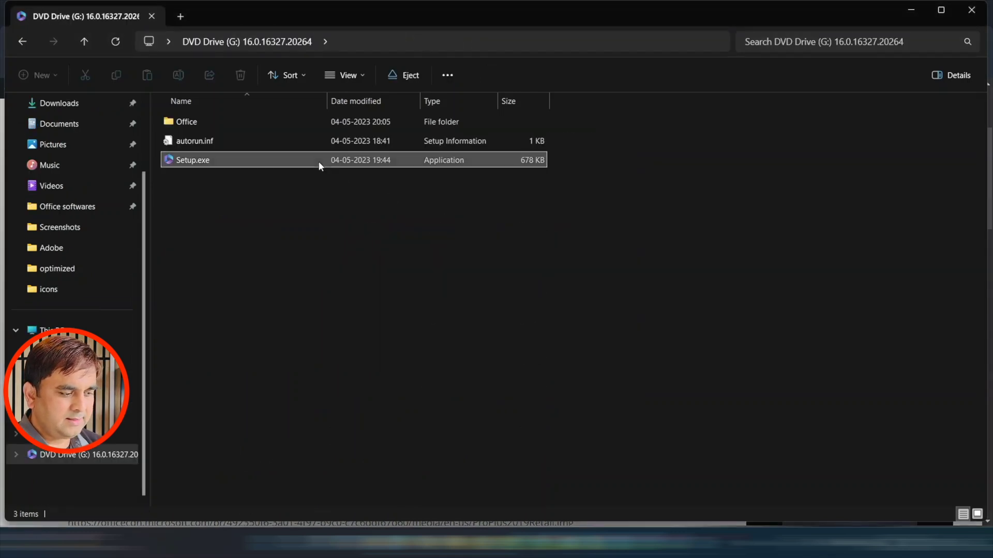
right_click(319, 161)
click(355, 203)
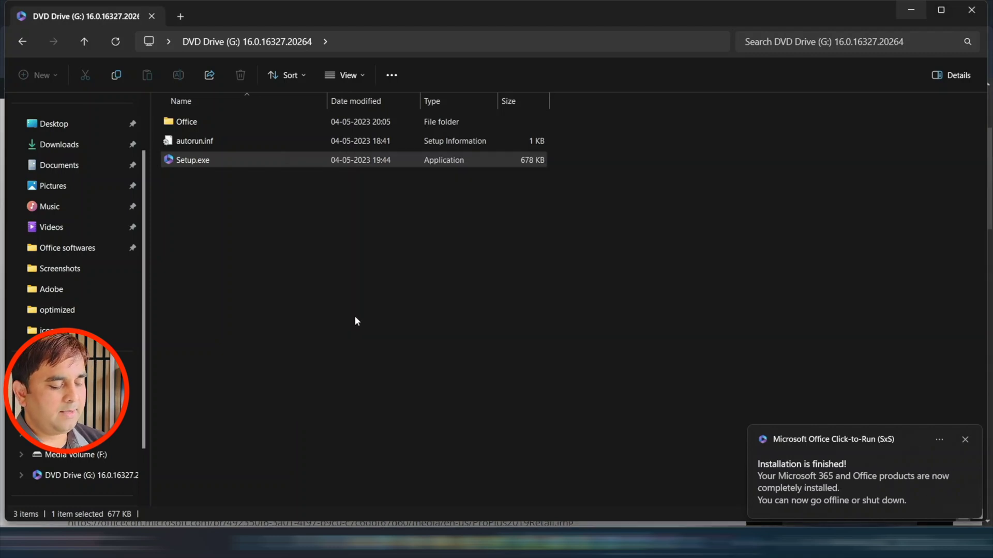
- Launch Microsoft Word from a Windows search for 'word'
key(super)
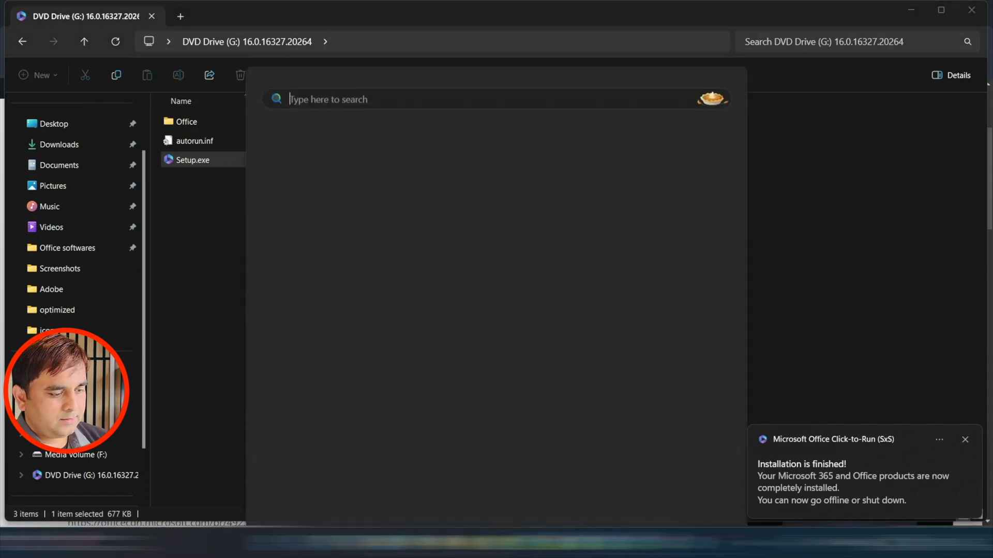
text(word)
click(359, 188)
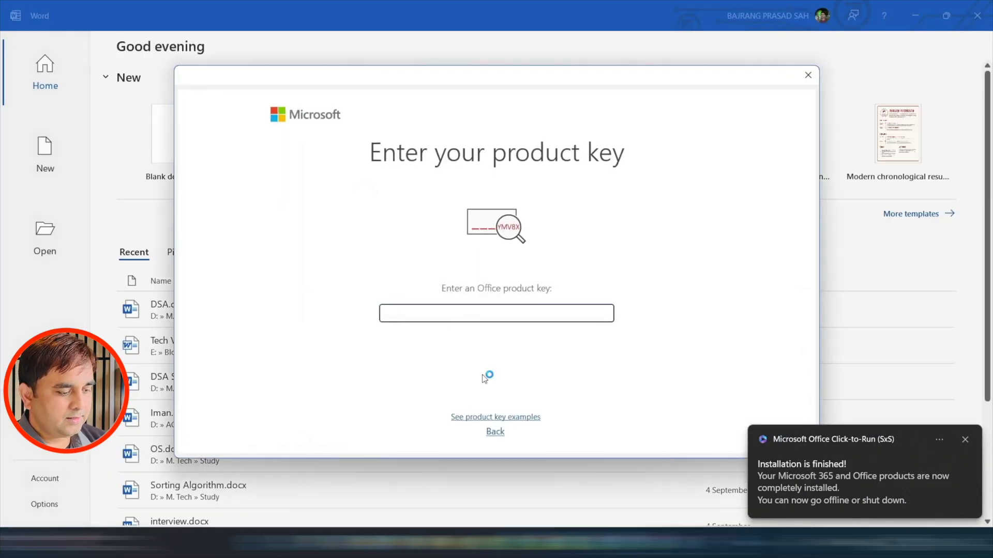
- Paste the Office product key from the browser into Word's prompt and activate Office
click(603, 517)
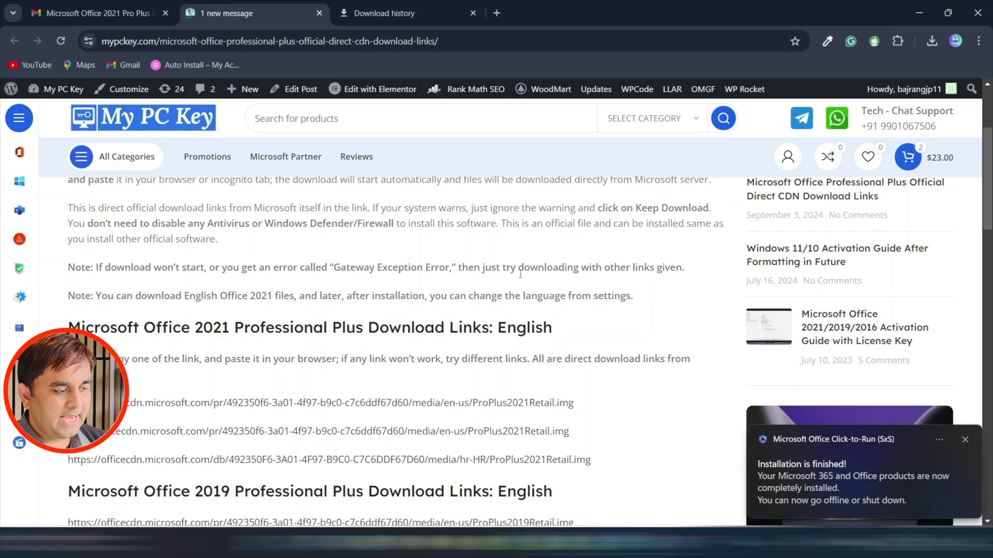
click(605, 462)
key(ctrl+v)
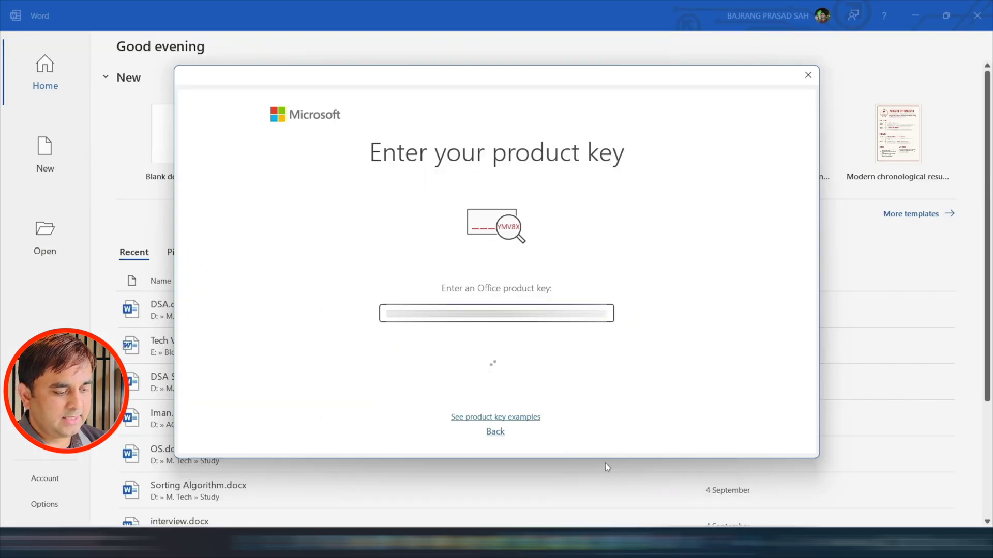
click(535, 378)
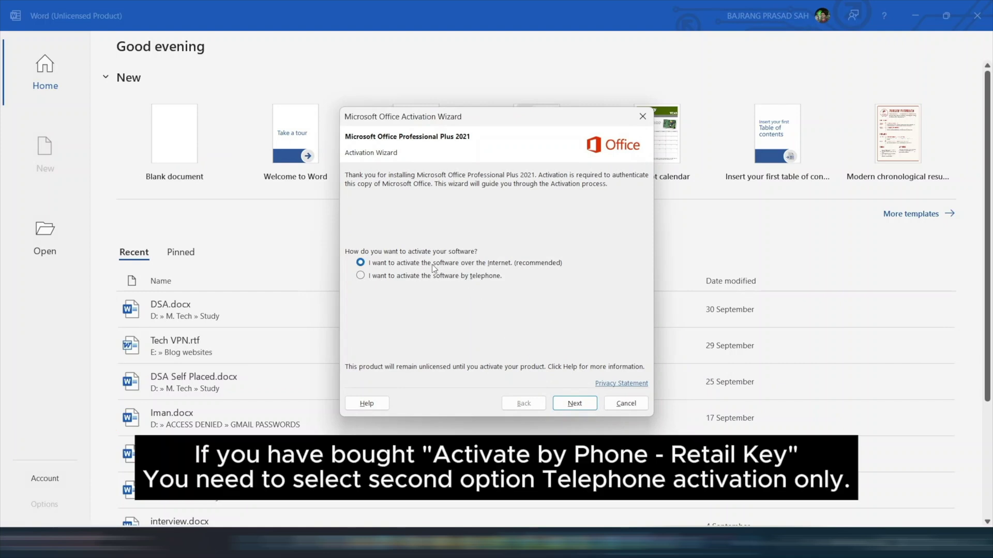
- Choose telephone activation with India as the country, then screenshot the Installation ID
click(421, 278)
click(578, 407)
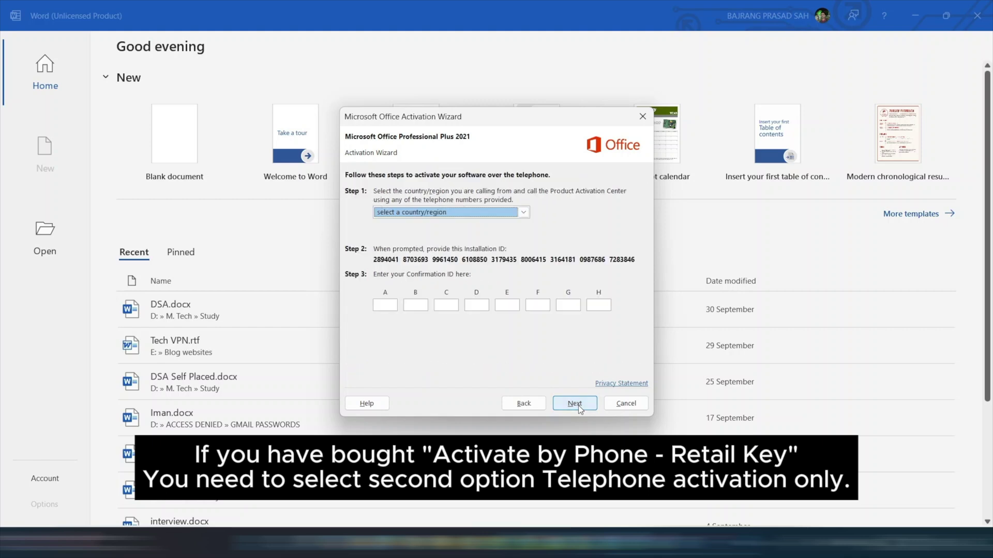
click(473, 212)
scroll(466, 269, down, 5)
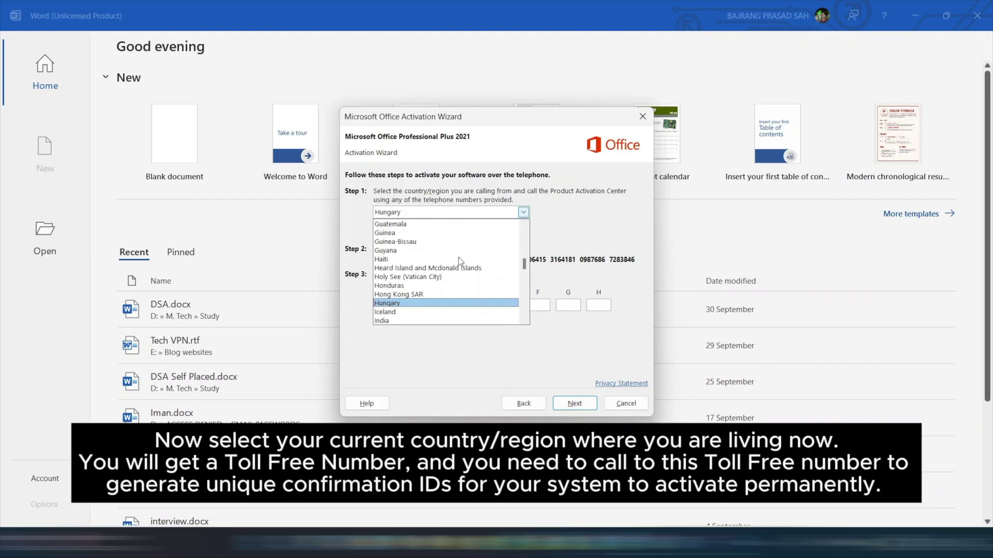
click(459, 261)
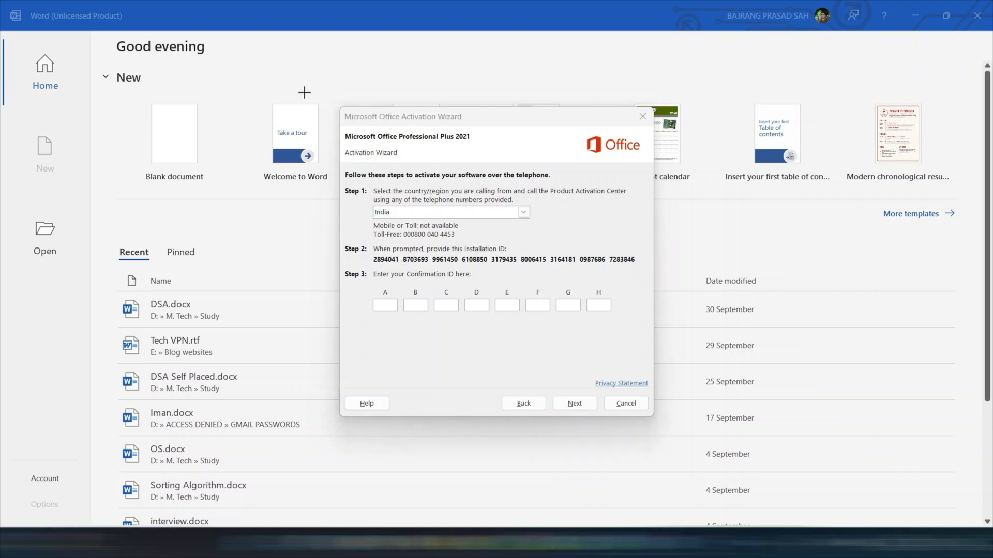
key(super+shift+s)
drag(303, 91, 724, 445)
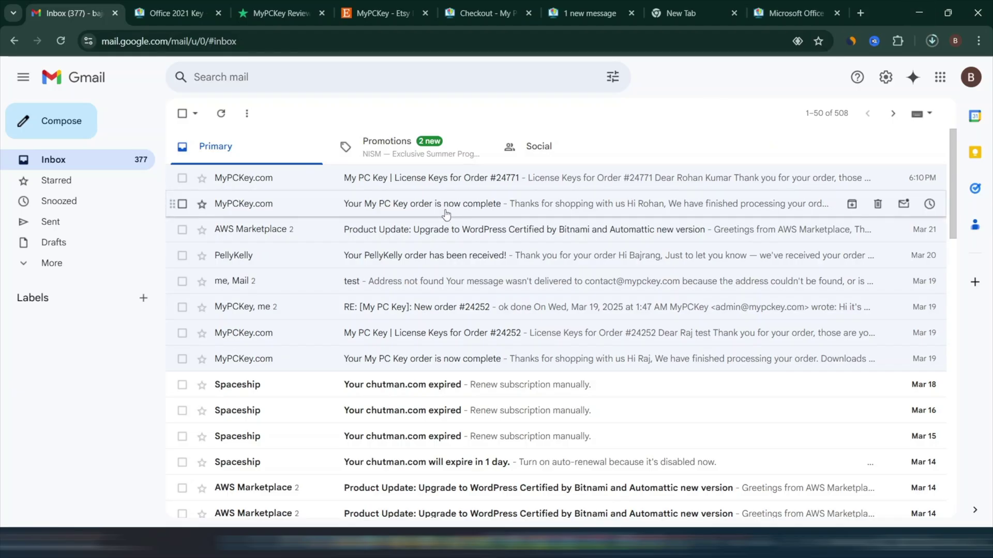
- Follow the mypckey.com/get-cid link in the 'Your My PC Key order is now complete' email
click(438, 209)
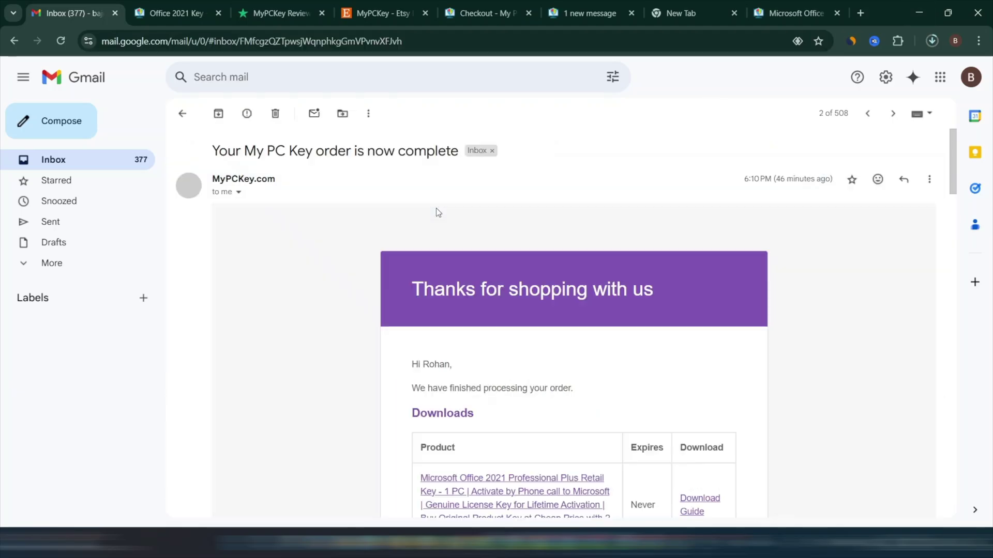
scroll(455, 310, down, 5)
scroll(476, 362, down, 5)
scroll(563, 319, down, 2)
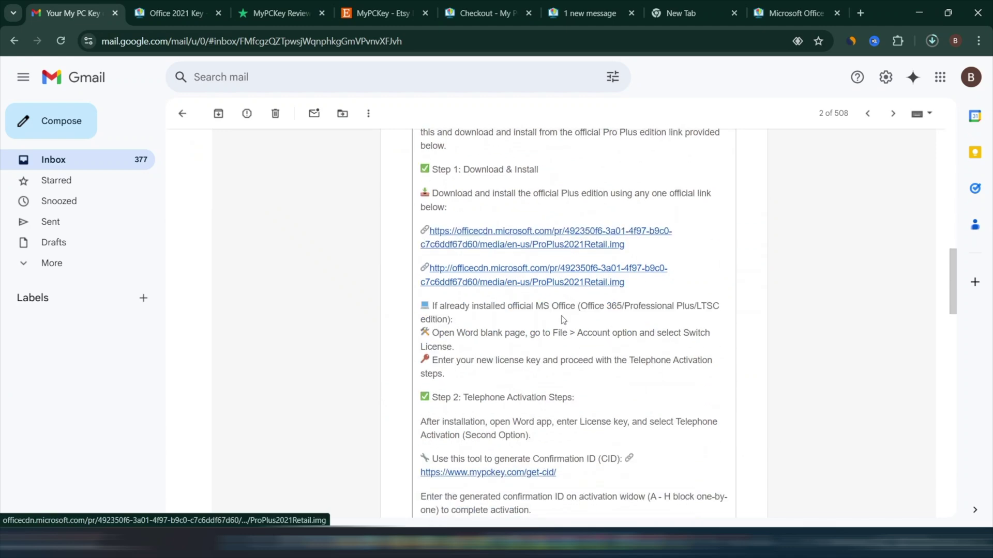
scroll(563, 320, down, 3)
drag(475, 329, 590, 328)
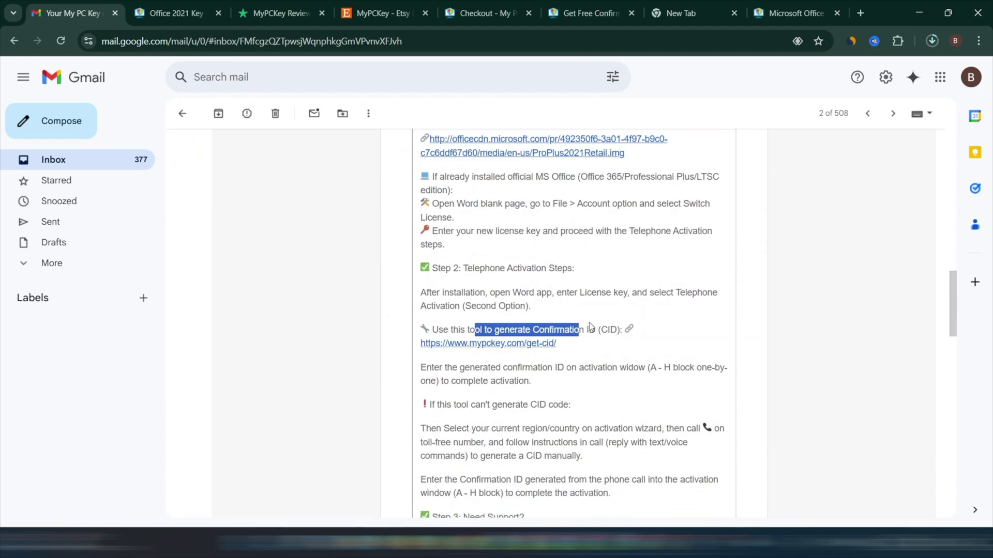
click(587, 345)
click(532, 344)
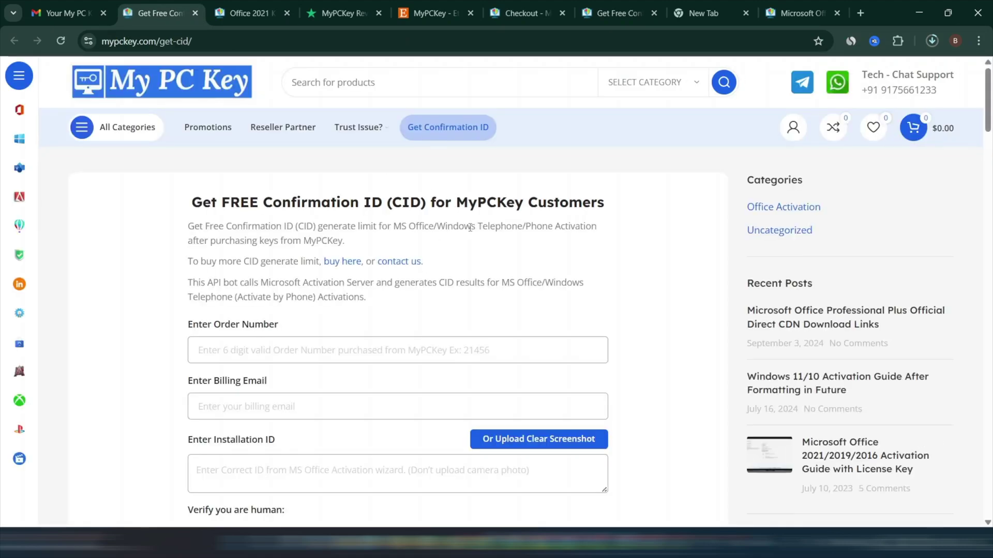
key(ctrl+shift+Tab)
scroll(358, 264, down, 1)
double_click(467, 257)
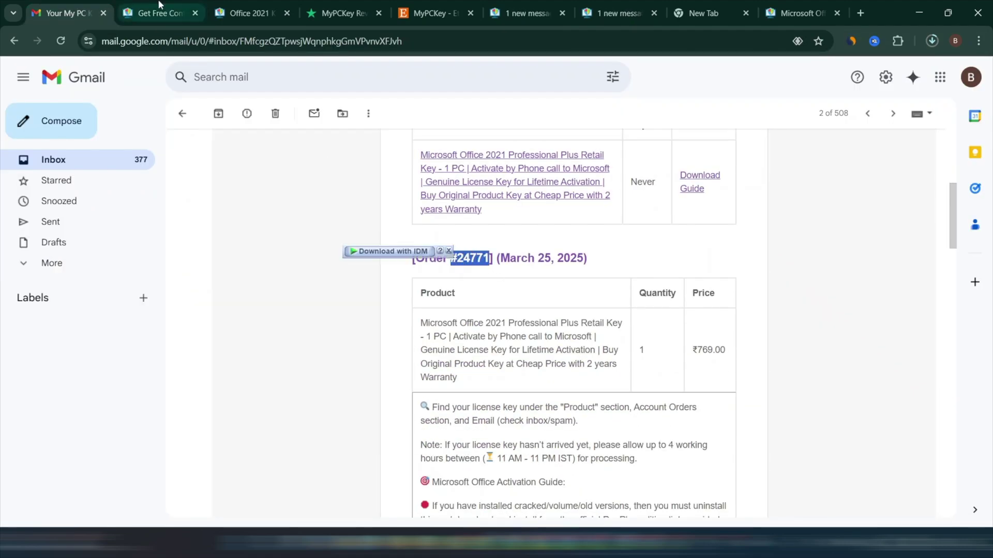
drag(467, 257, 398, 286)
click(295, 342)
key(Down)
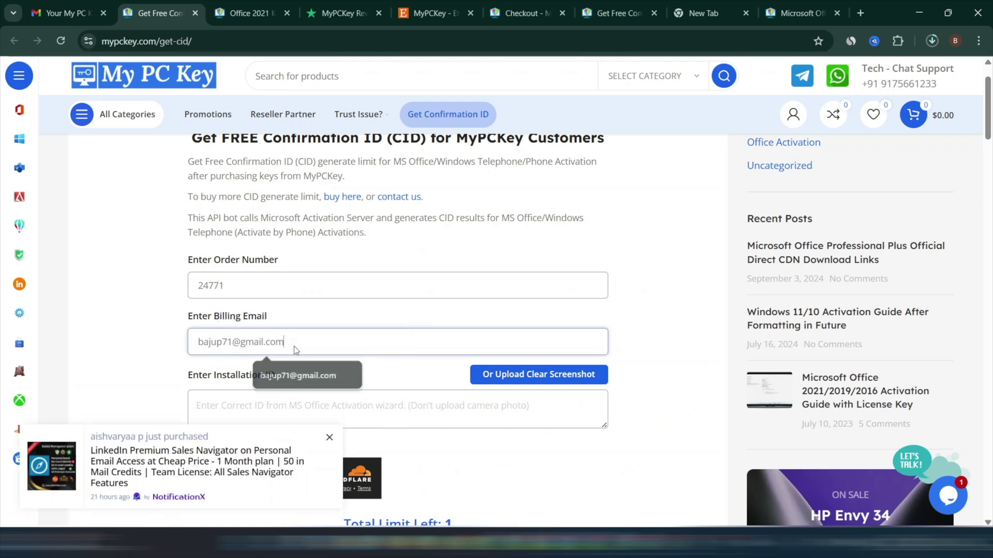
key(Return)
- Upload 'cid screenshot.png' from Downloads to detect the Installation ID
scroll(286, 285, down, 2)
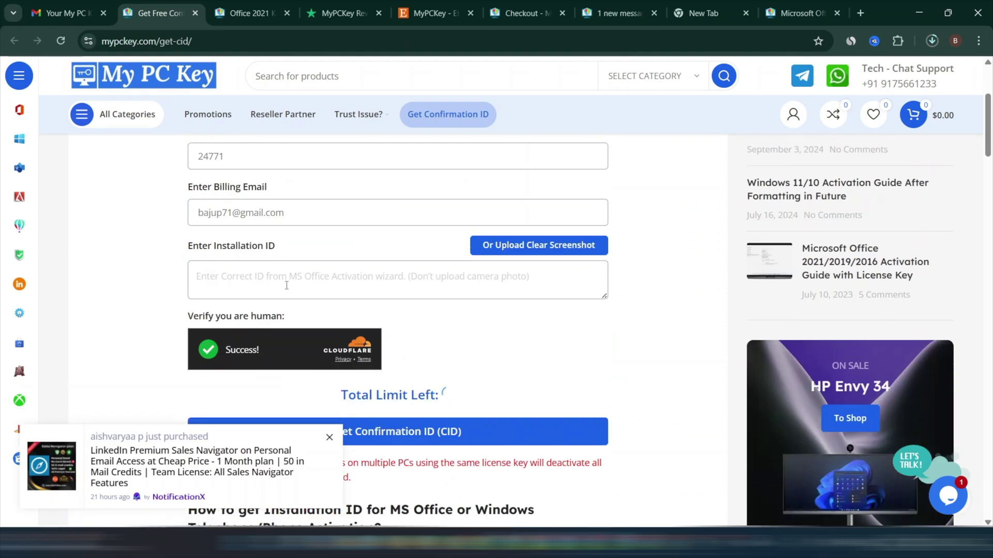
click(531, 250)
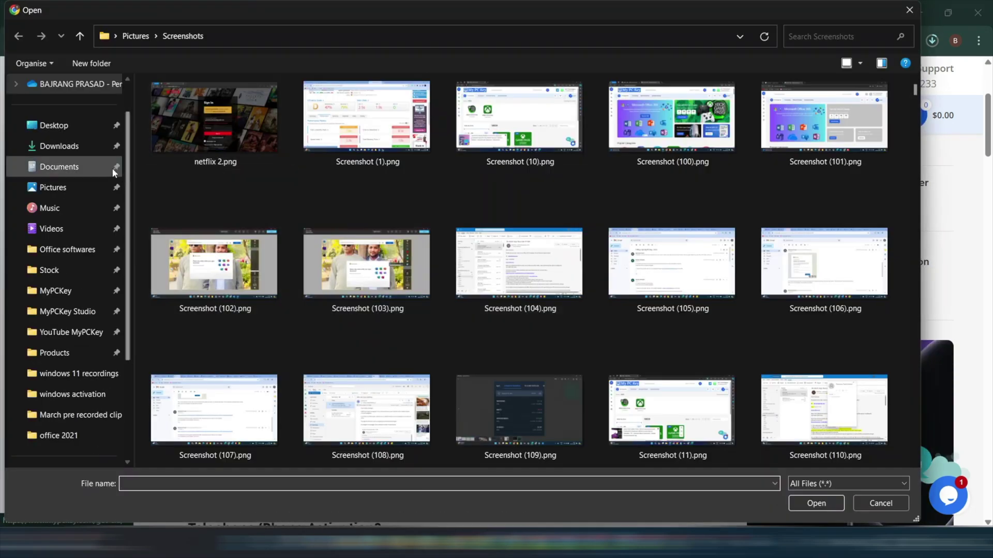
click(79, 147)
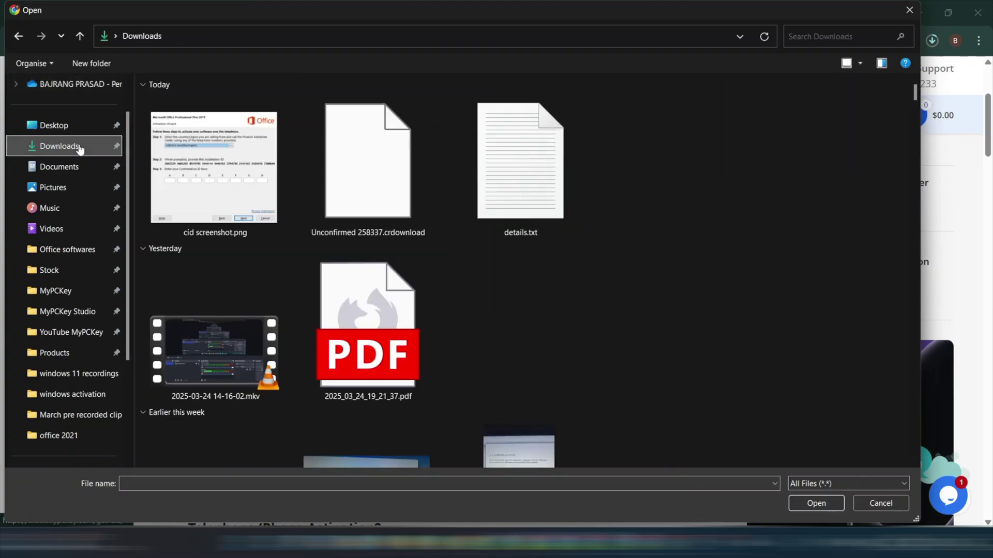
click(211, 161)
click(791, 504)
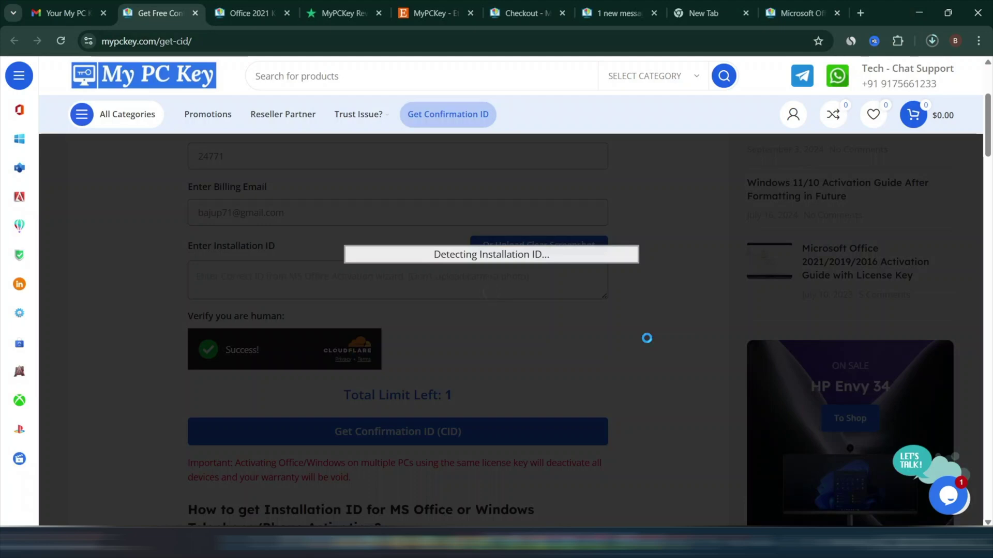
- Get the Confirmation ID and submit it in Word's wizard to activate Office
scroll(647, 338, down, 1)
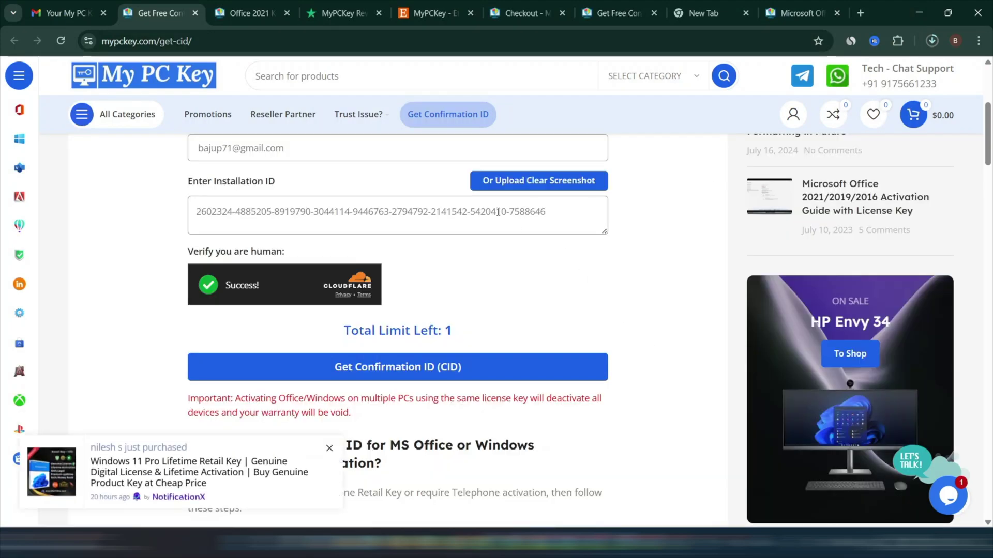
click(410, 369)
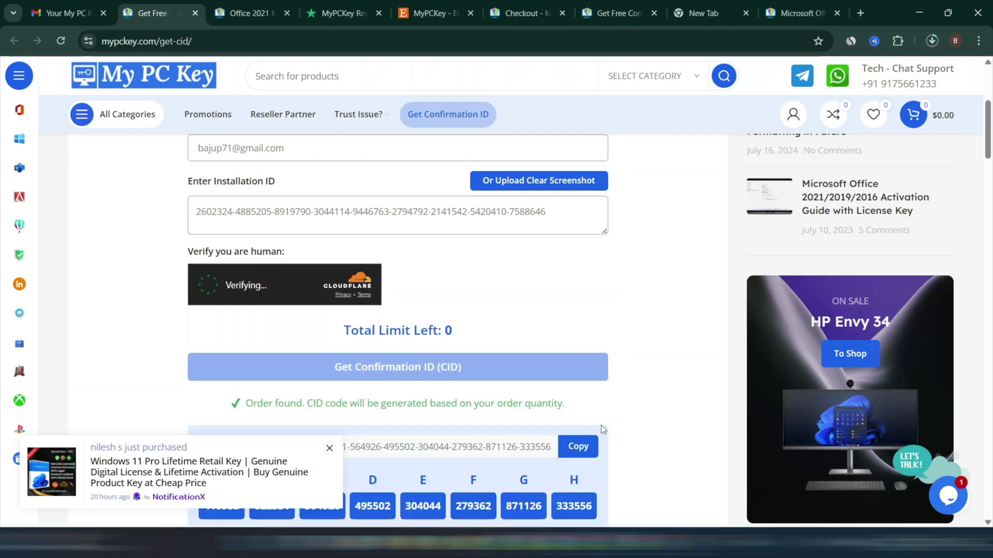
scroll(500, 398, down, 2)
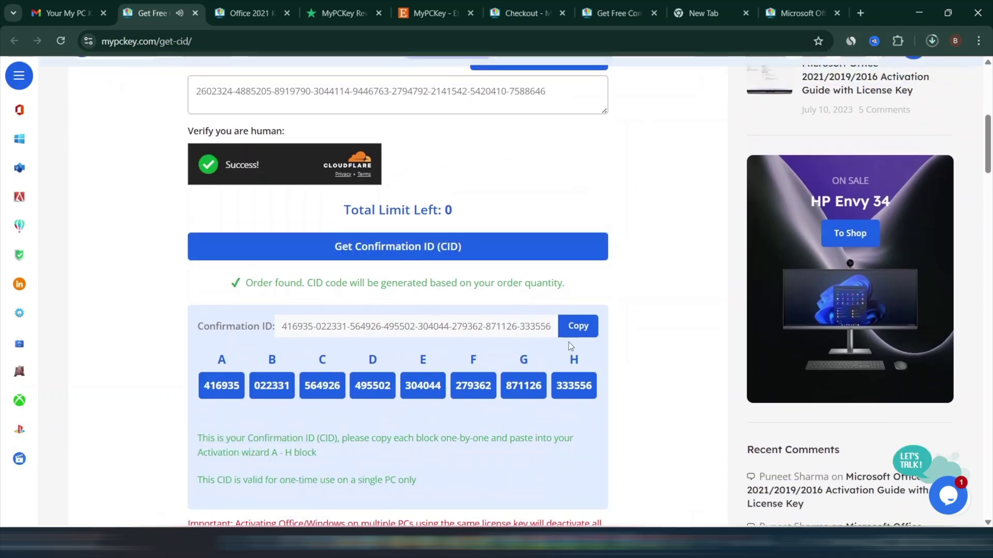
scroll(436, 403, up, 1)
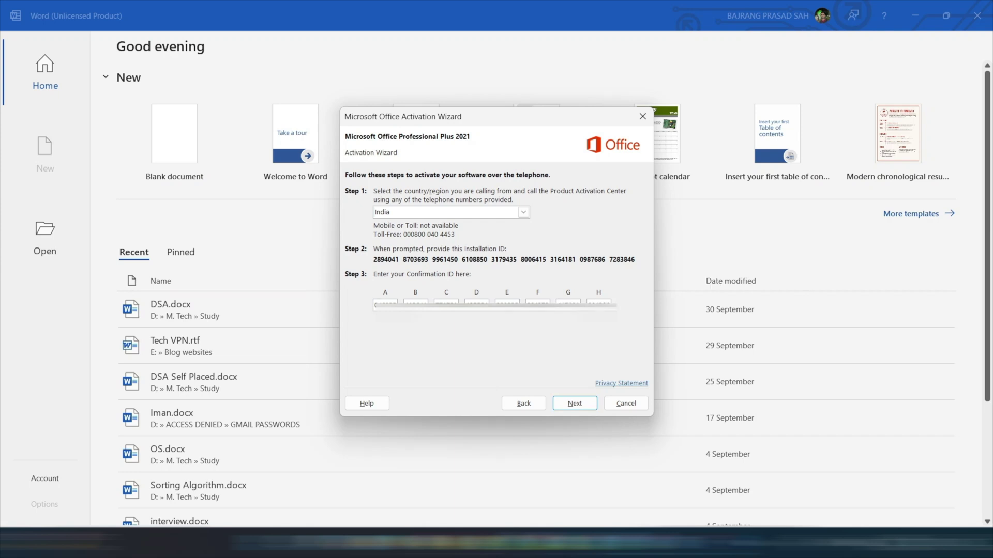
click(571, 403)
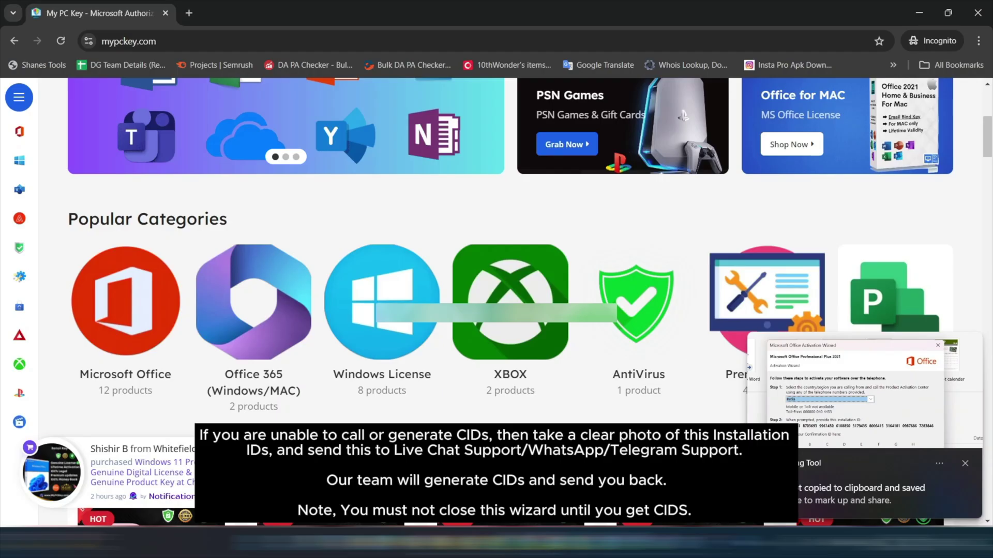
scroll(497, 222, down, 2)
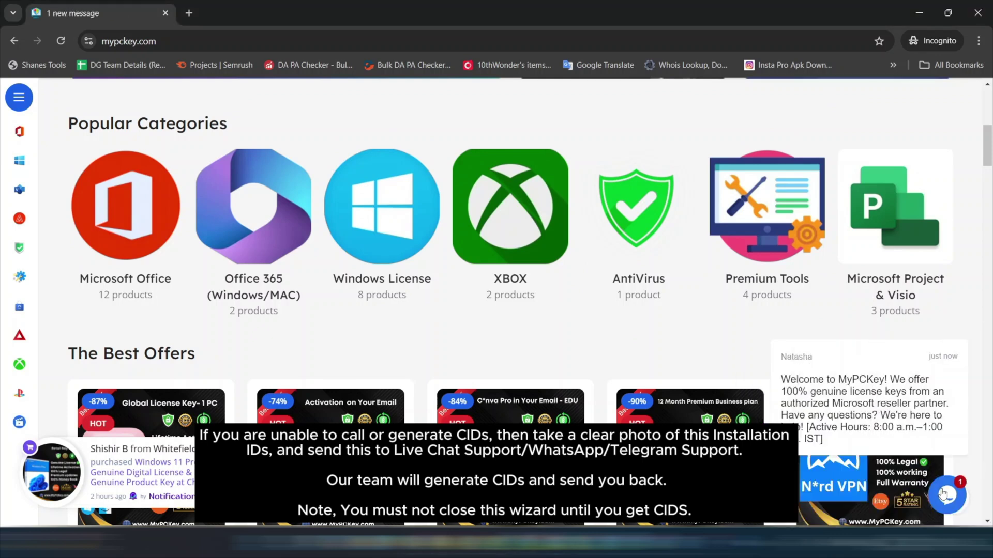
click(944, 494)
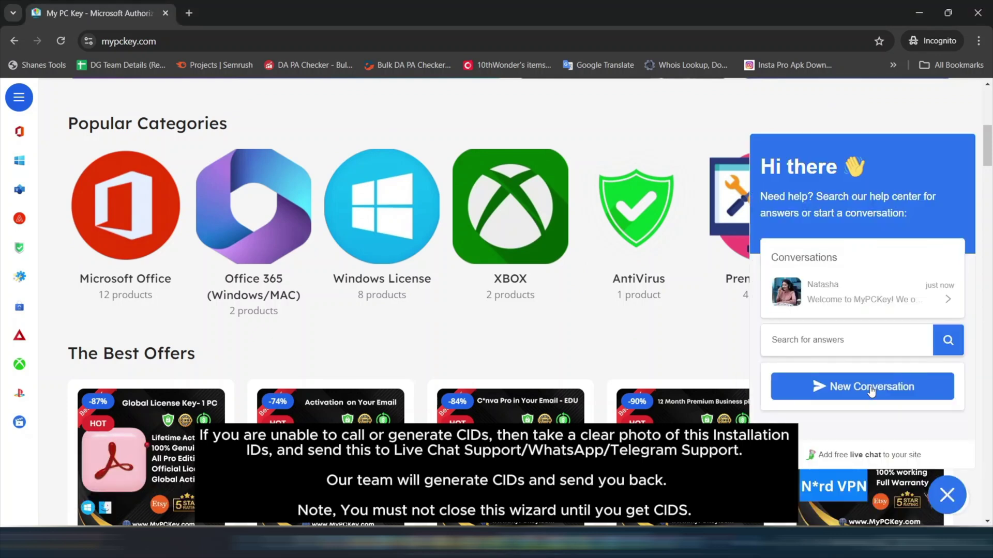
click(874, 389)
click(840, 301)
text(Rajes)
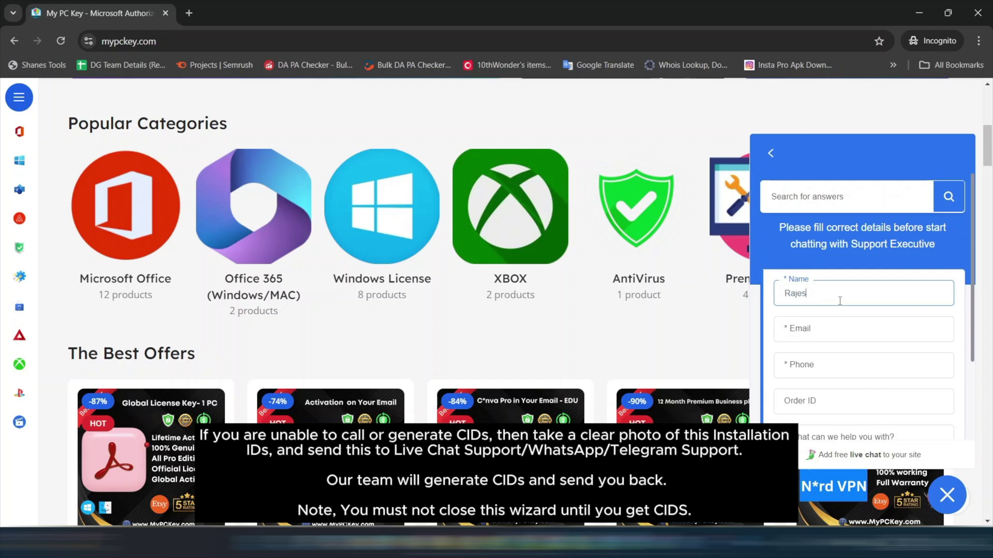
text(h)
click(830, 337)
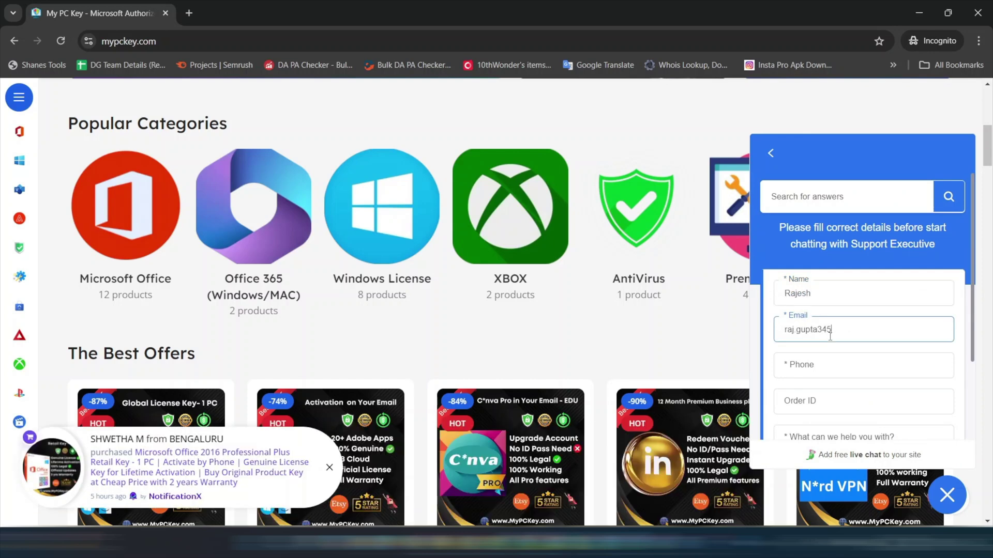
click(822, 358)
click(822, 392)
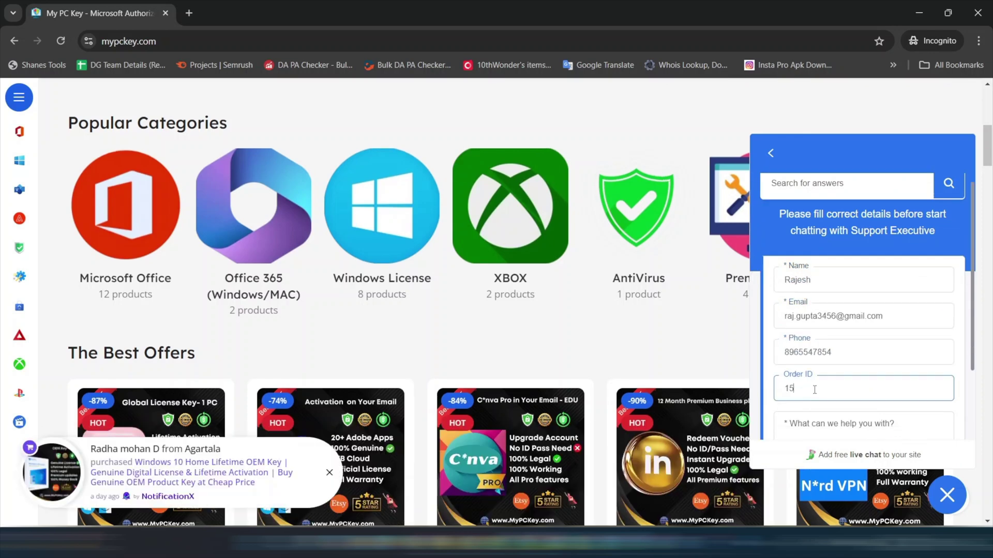
click(819, 382)
text(need cid please)
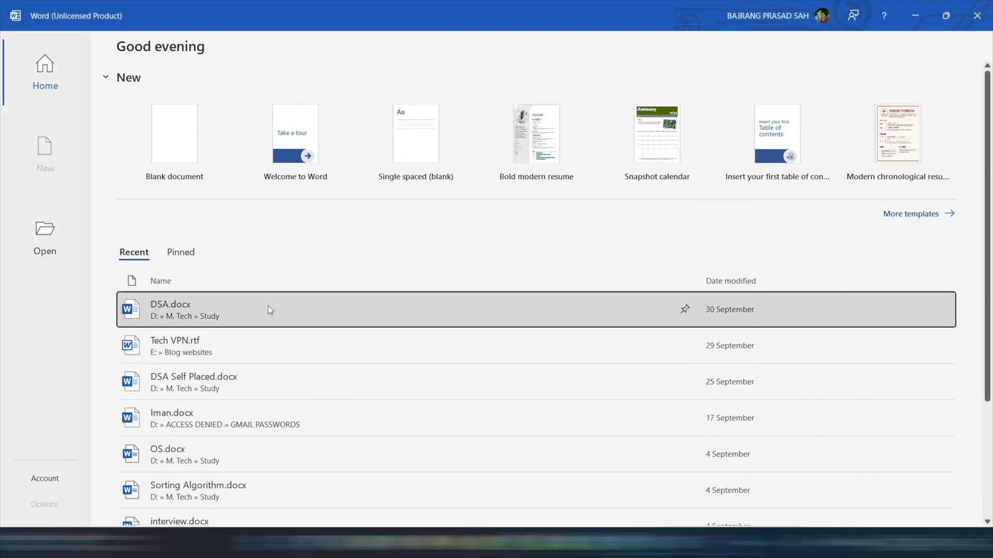
- Open DSA.docx and confirm Product Activated on the File > Account page
click(268, 306)
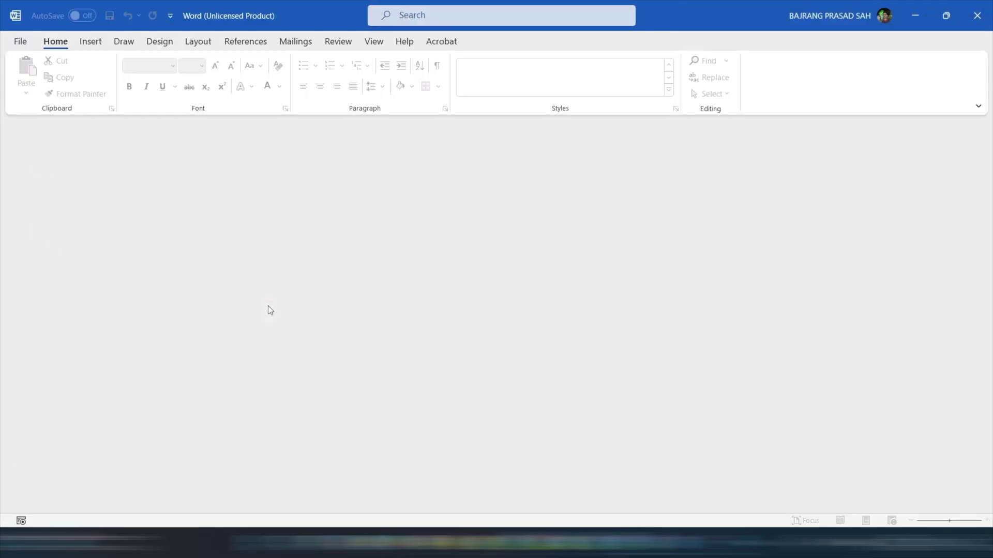
scroll(378, 297, down, 5)
scroll(378, 297, down, 10)
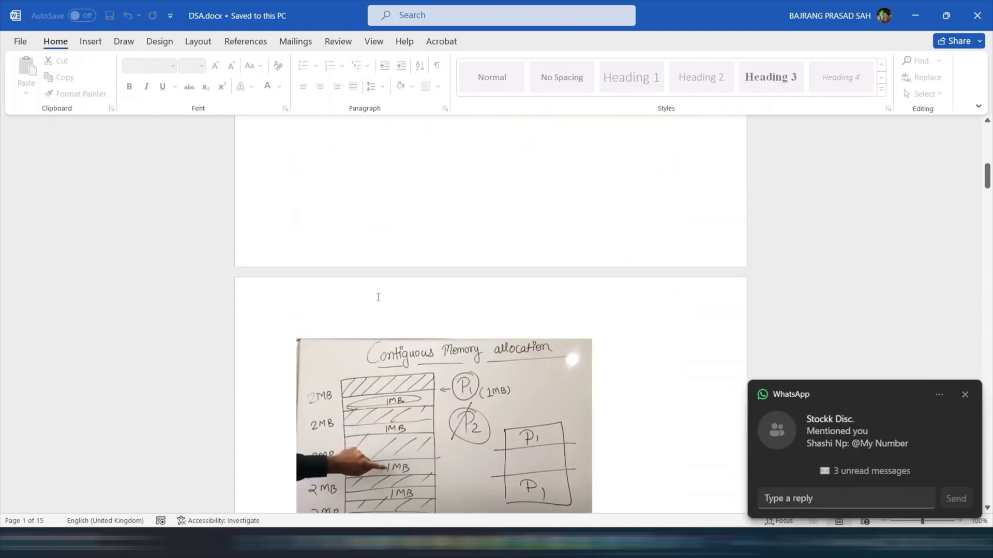
scroll(378, 297, up, 10)
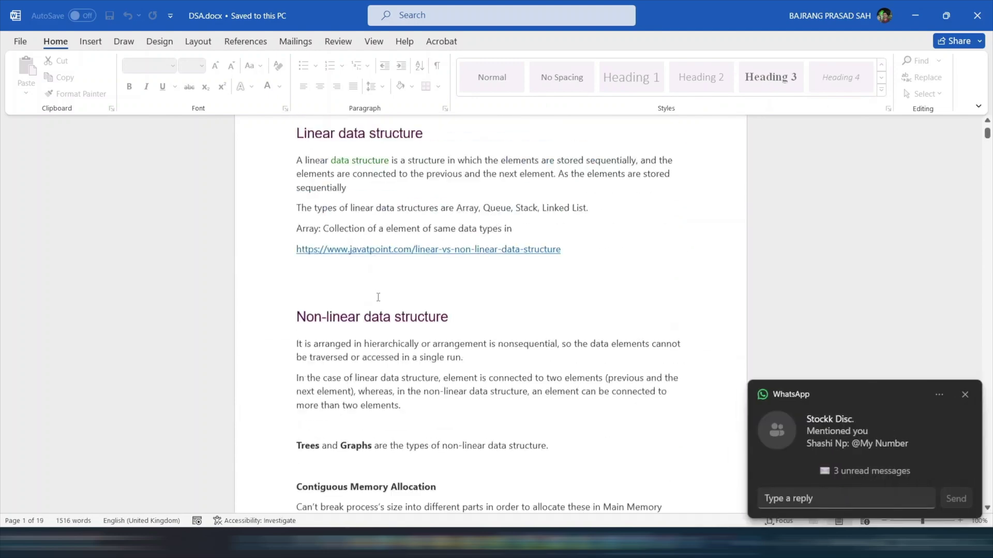
click(20, 44)
click(40, 478)
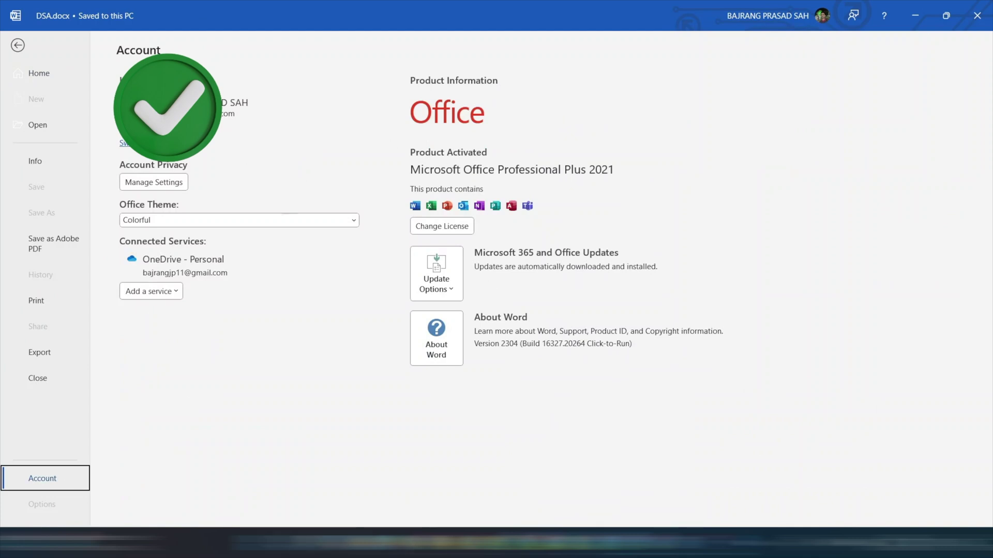
- Launch Excel by searching 'excel' and create a blank workbook
key(super)
text(excel)
key(Return)
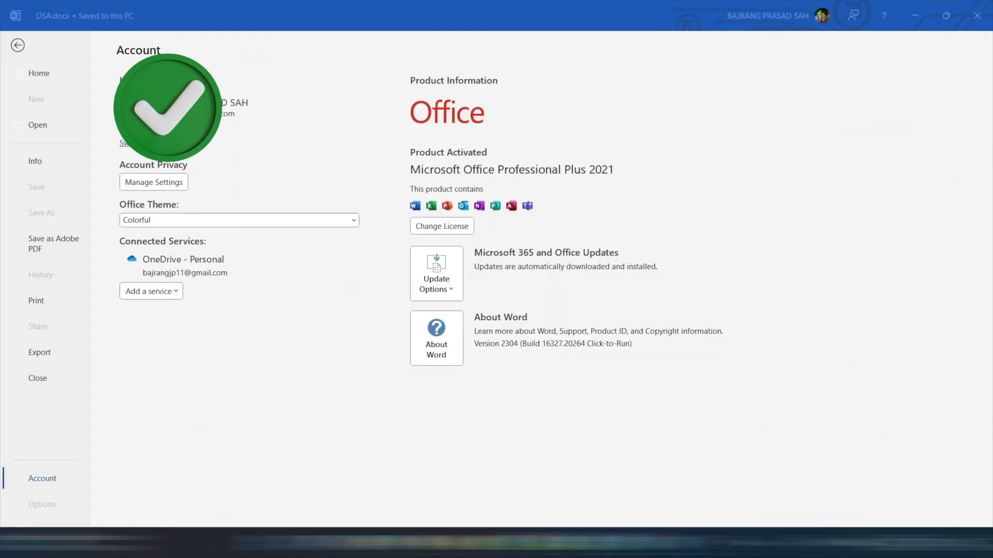
click(176, 165)
- Type test entries 'kdlsksdfkd', 'lk' and 'sdfdssdf' down column I starting at I26
scroll(326, 279, down, 5)
click(326, 279)
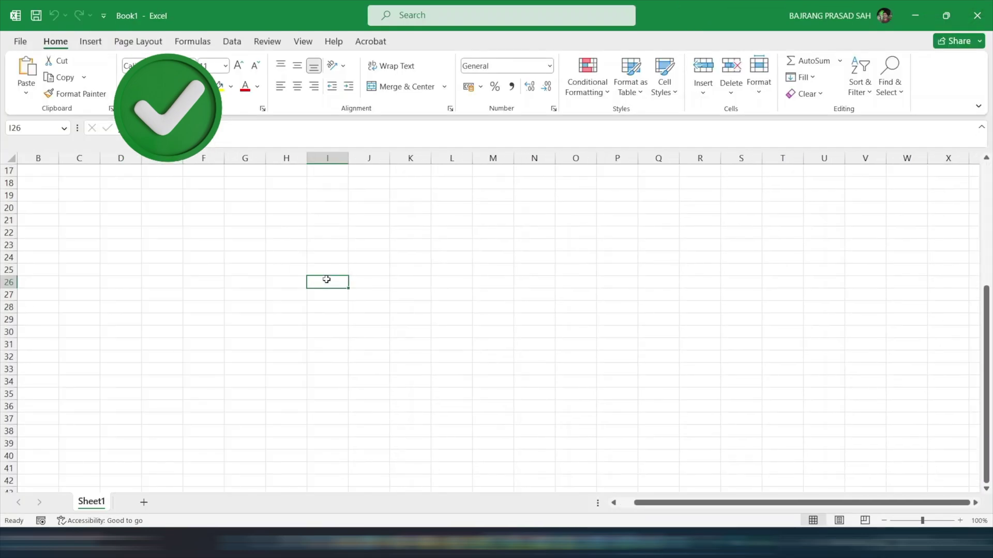
text(kdlsksdfkd)
key(Return)
text(lksdfkds)
key(Return)
text(sdfdssdf)
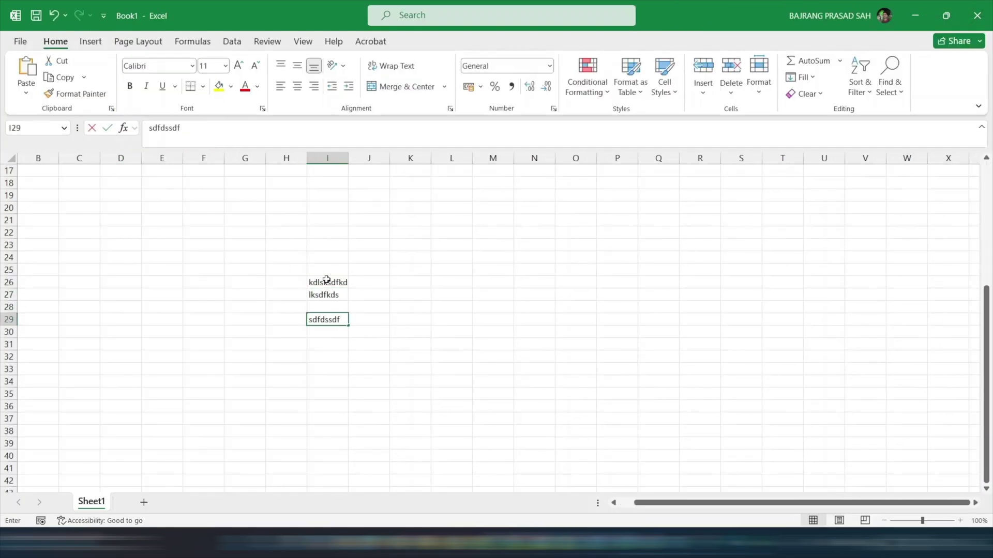
click(23, 41)
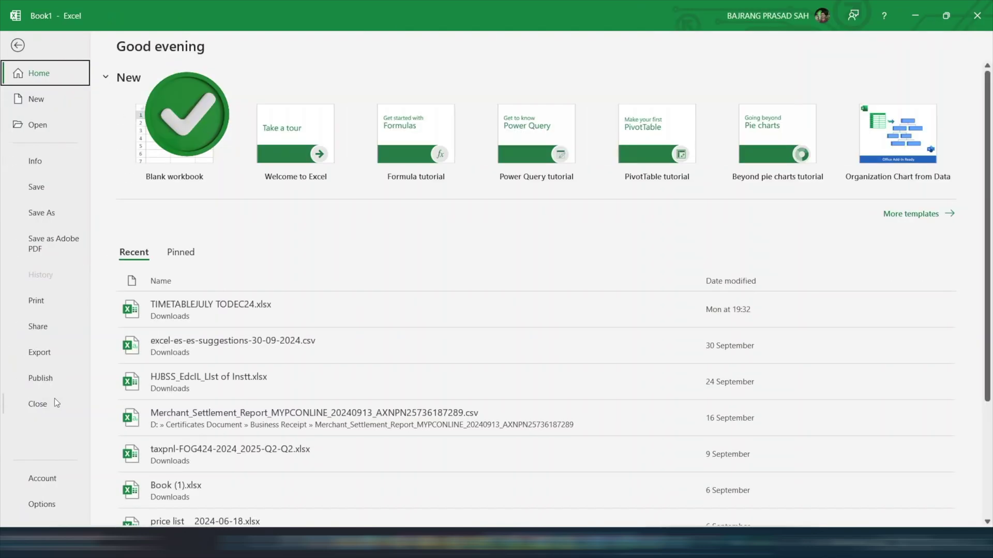